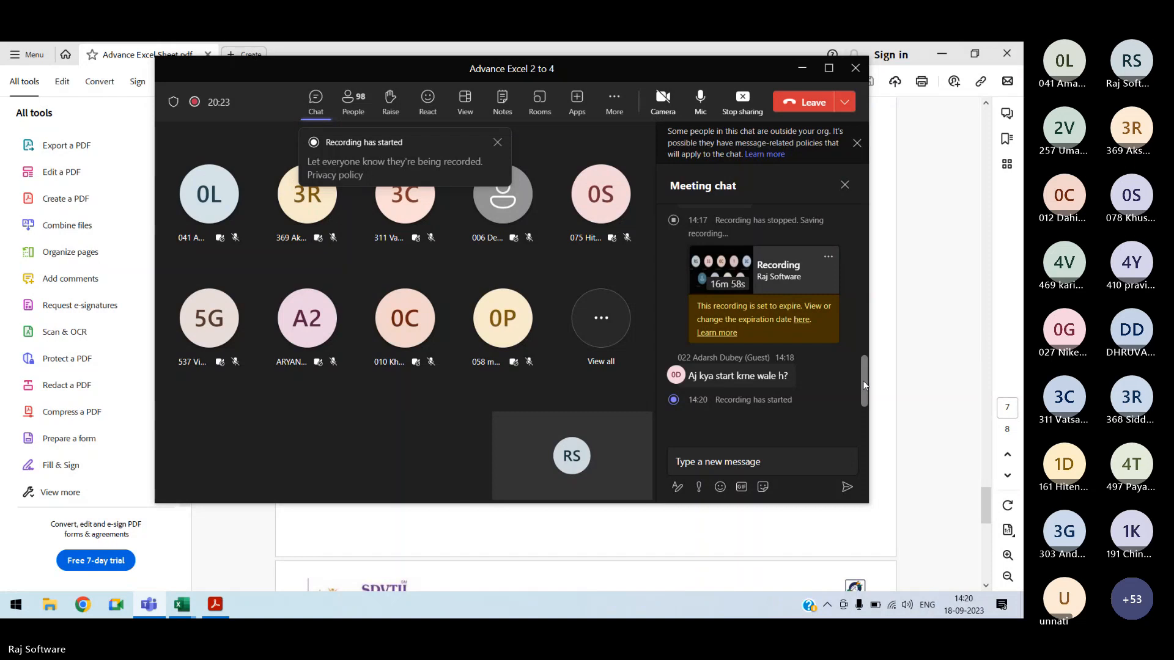
Step: Look through the meeting chat's older and most recent messages
drag(863, 380, 888, 269)
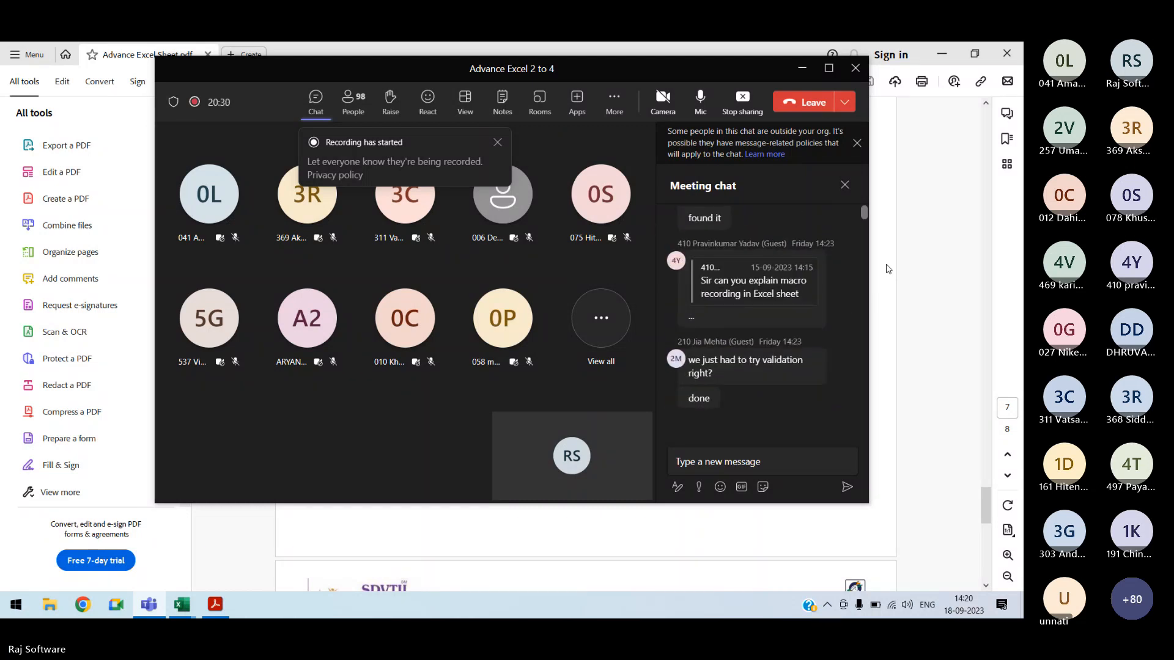
drag(887, 269, 821, 478)
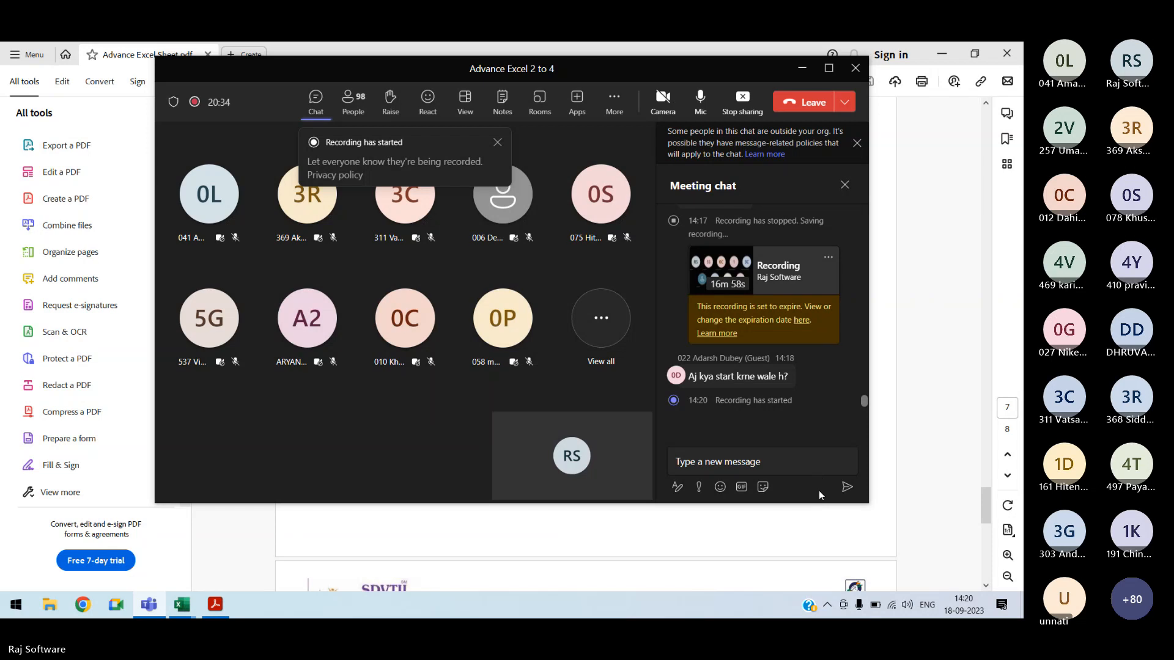
scroll(833, 451, up, 3)
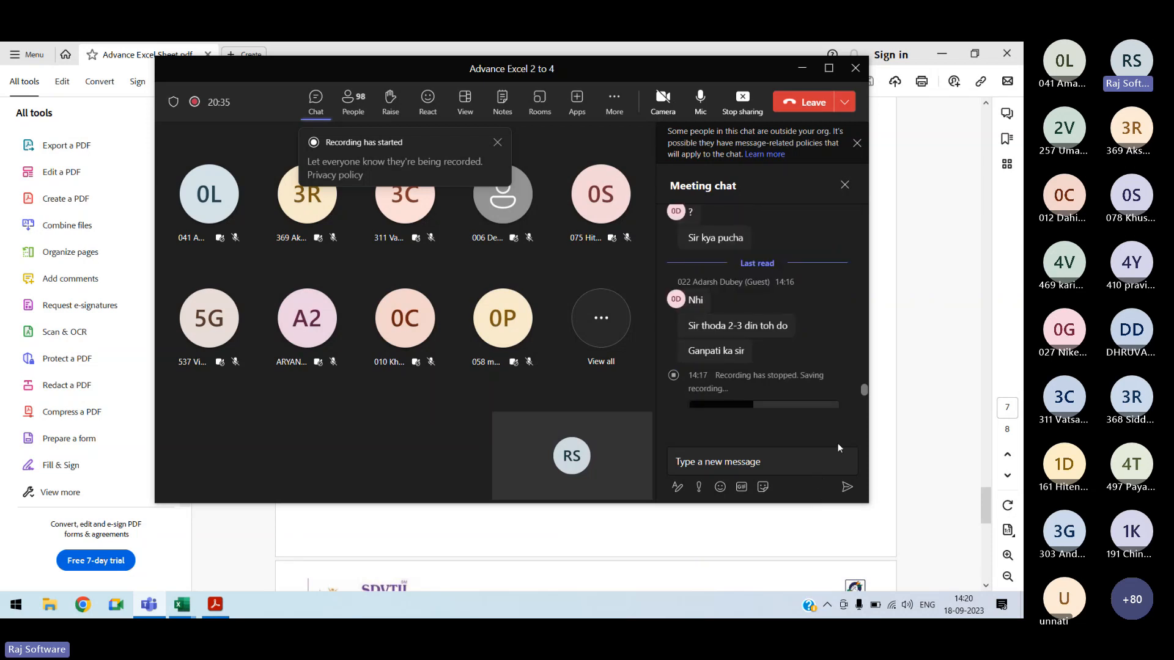
scroll(828, 469, down, 5)
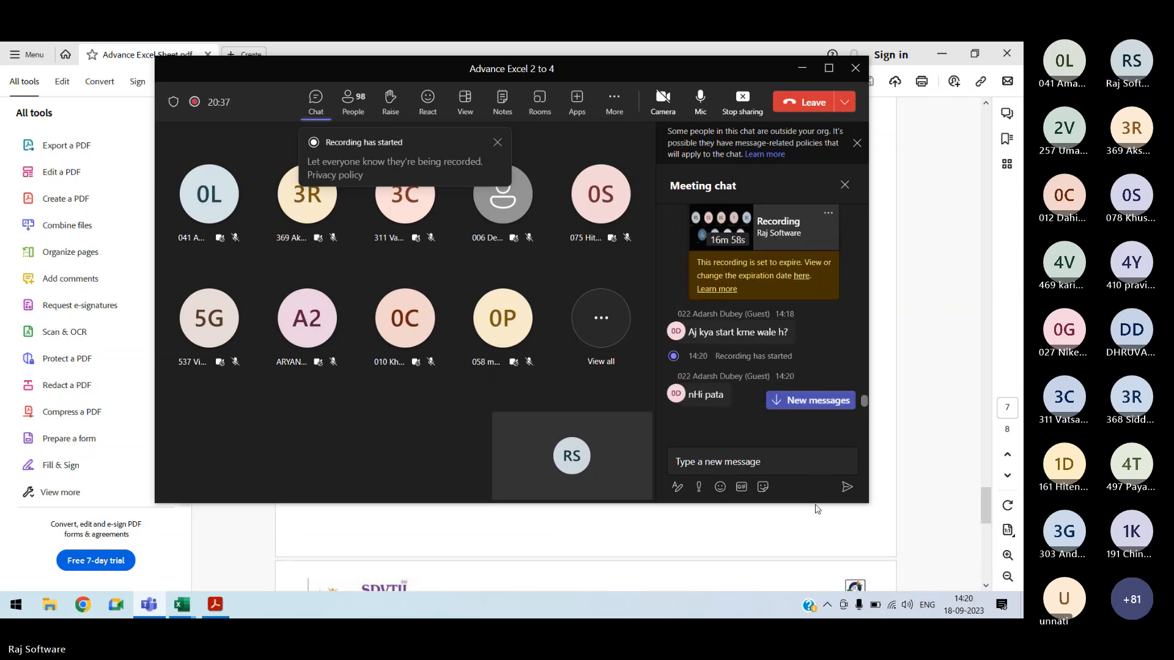
scroll(820, 475, up, 3)
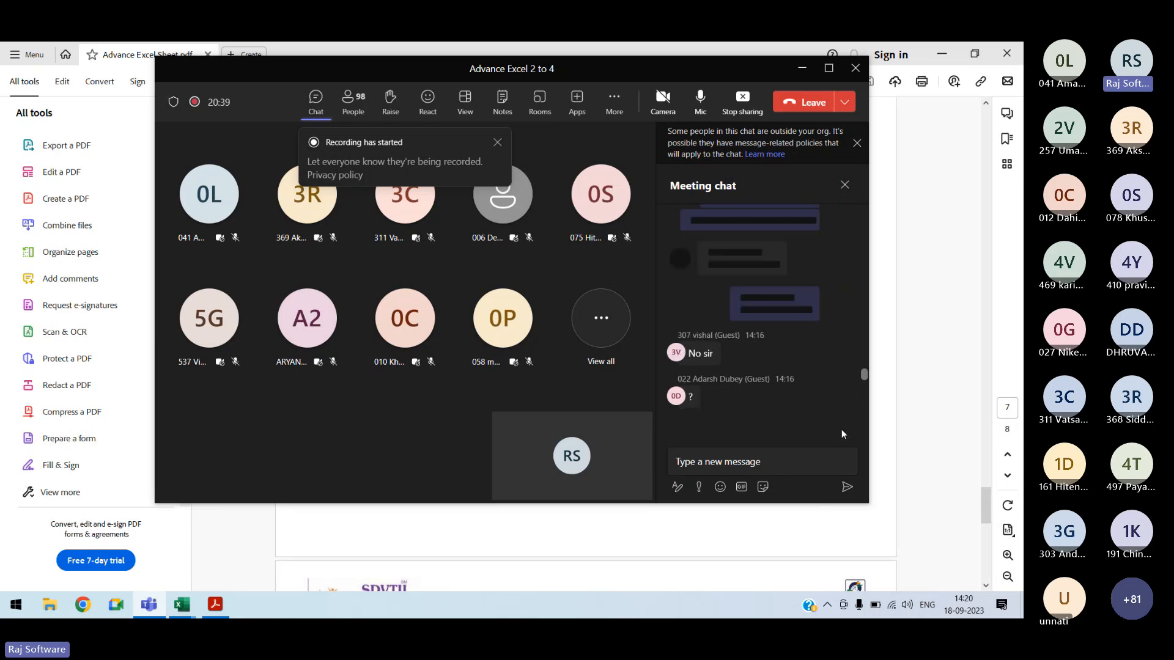
scroll(842, 427, down, 5)
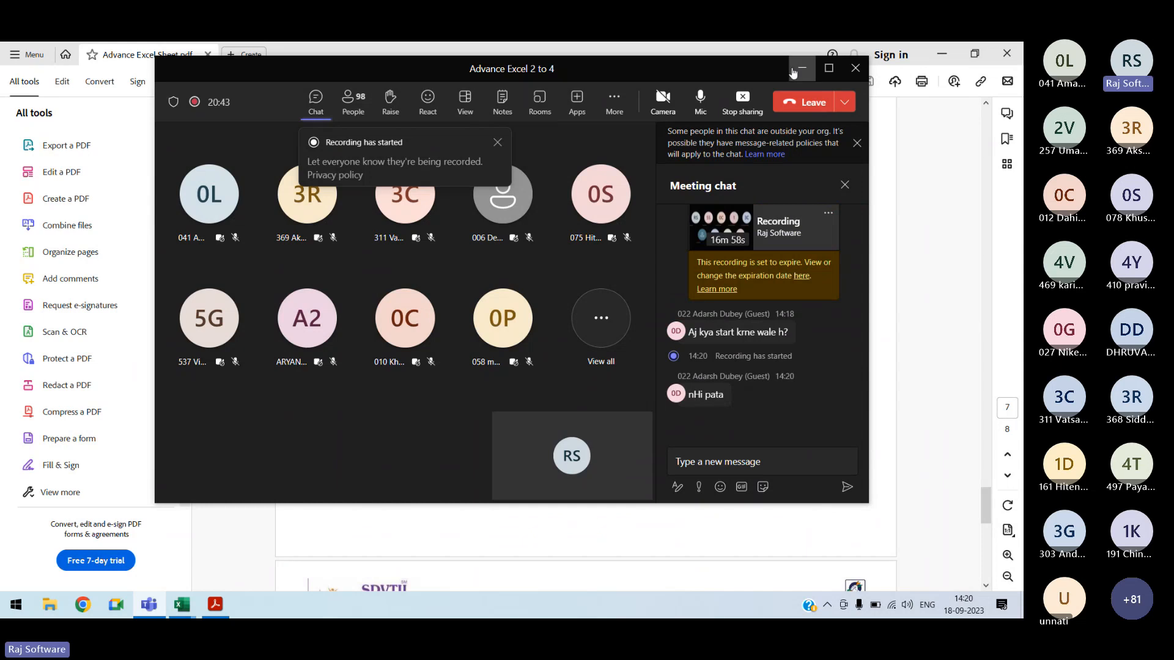
Step: Minimize the meeting window and the PDF to switch to the Payroll sheet in Excel
click(798, 511)
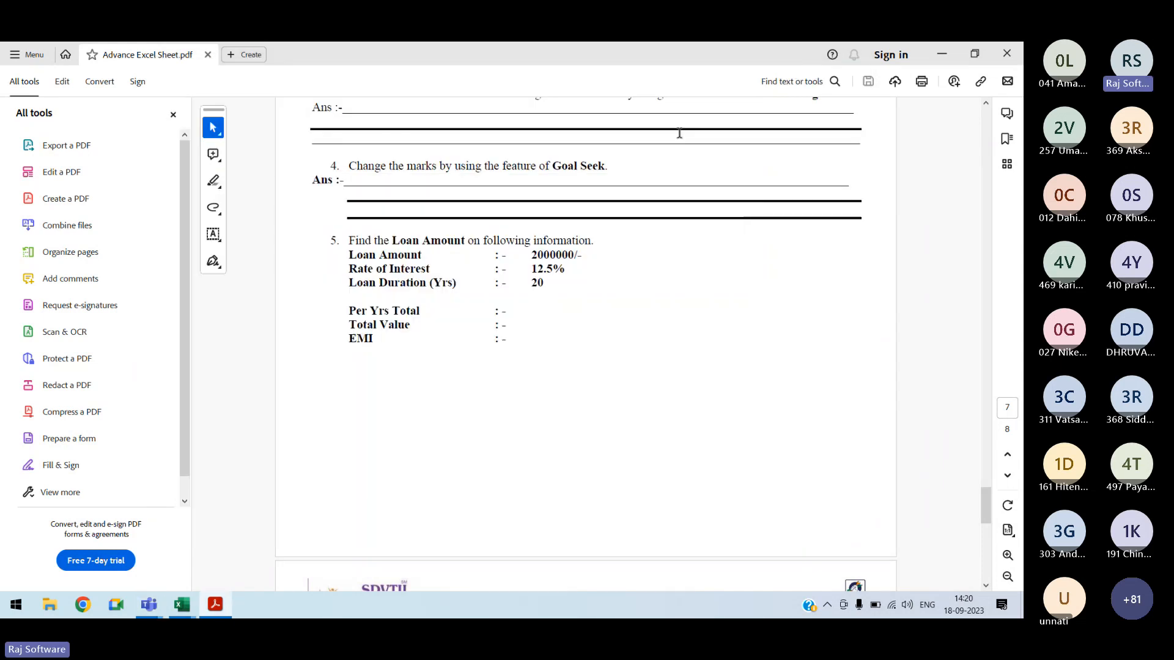
click(944, 49)
click(393, 357)
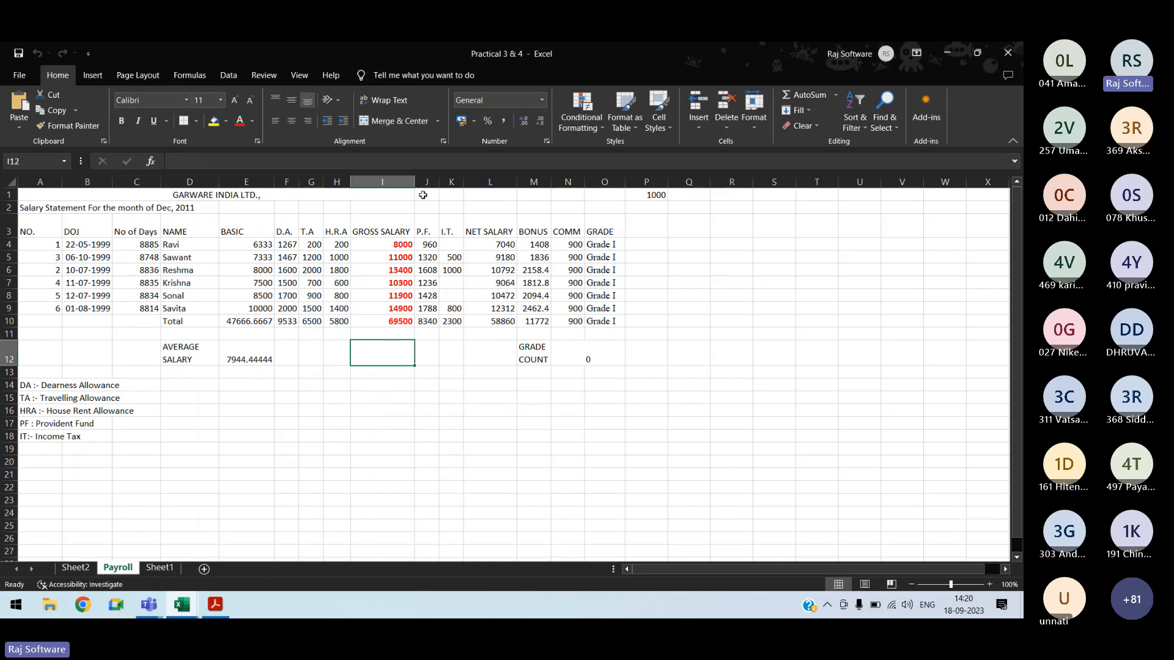
Step: Examine the gross salary formulas in I4 and I6 and the basic pay and allowance cells E6:H6 behind them
click(399, 244)
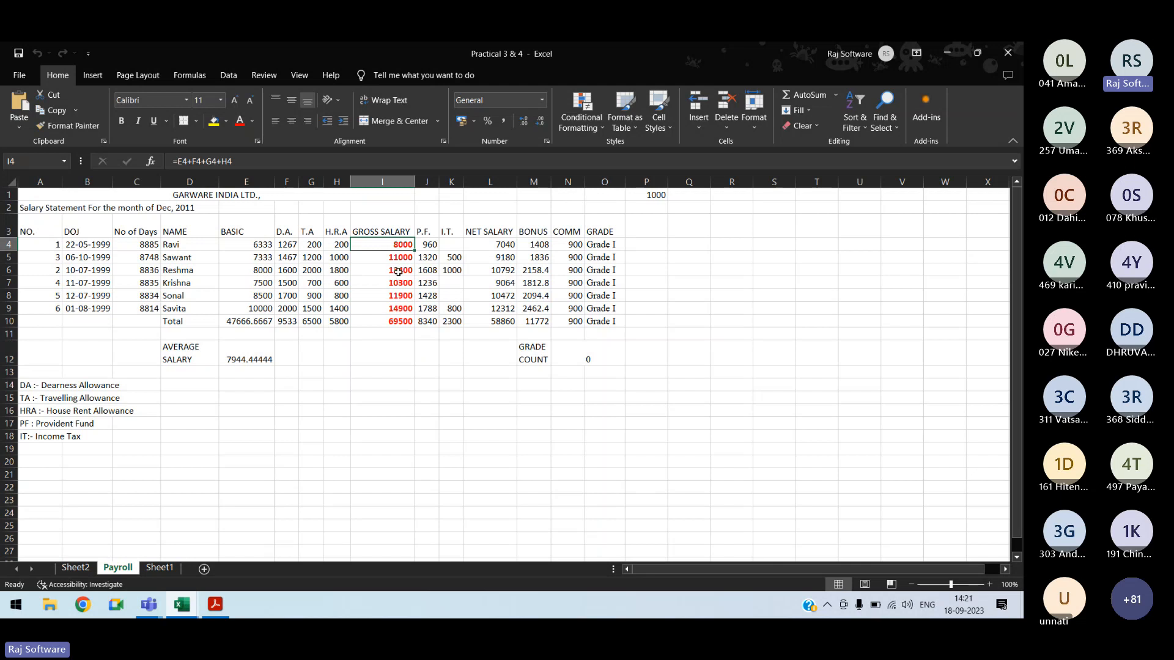
click(397, 271)
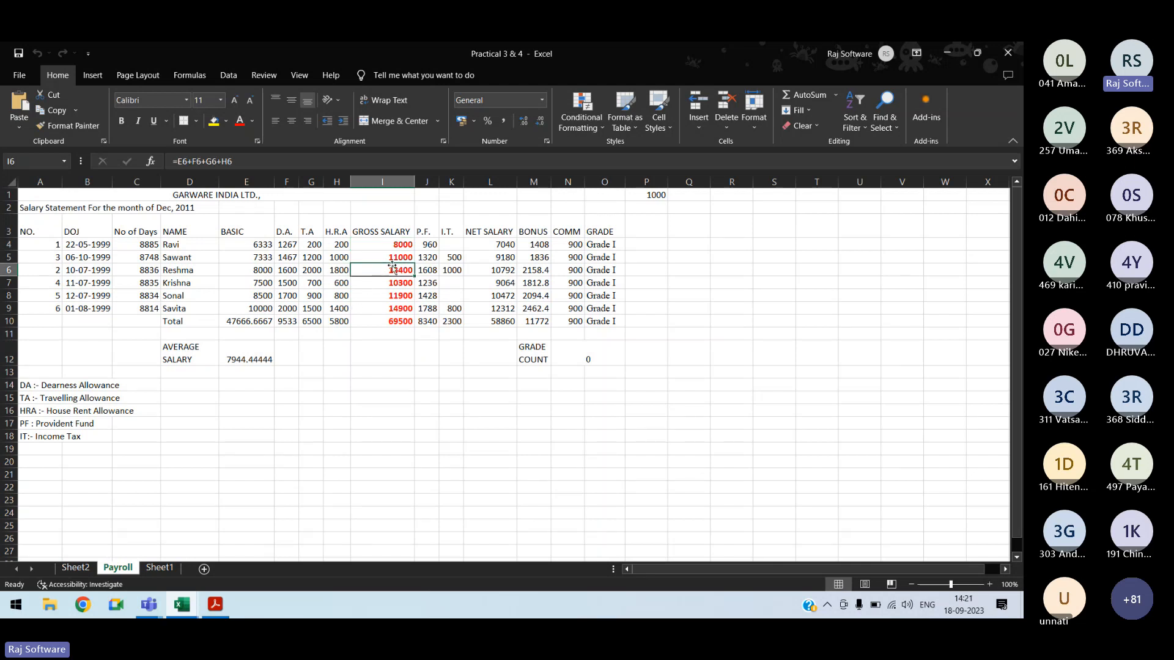
click(259, 272)
click(289, 270)
drag(289, 270, 334, 268)
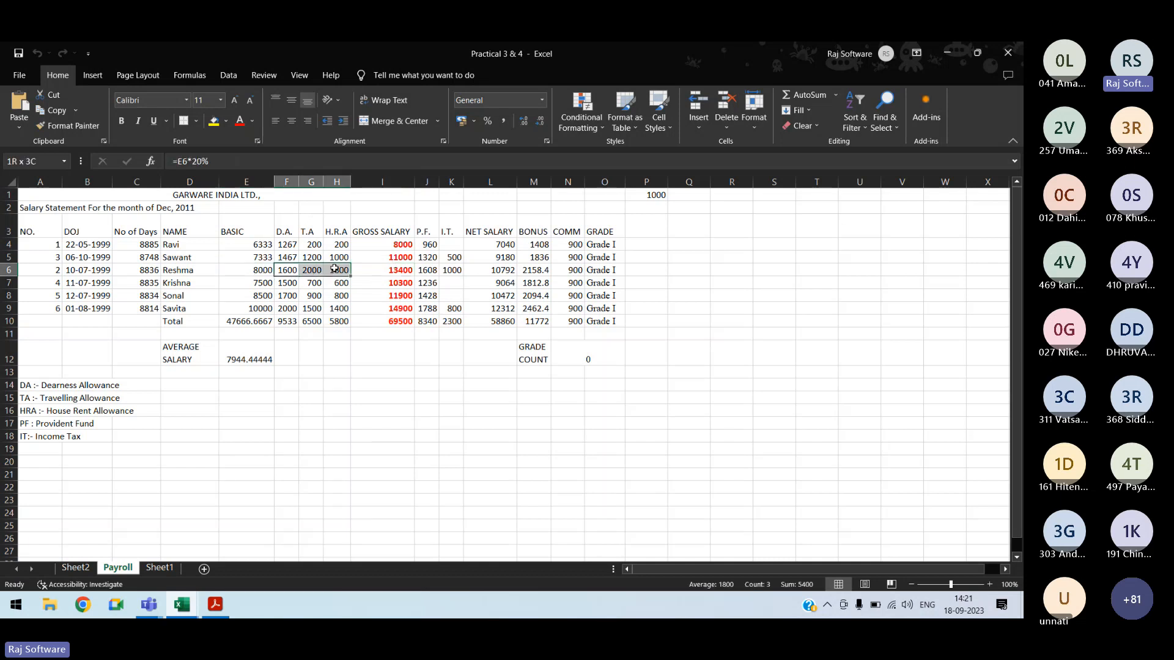
click(257, 269)
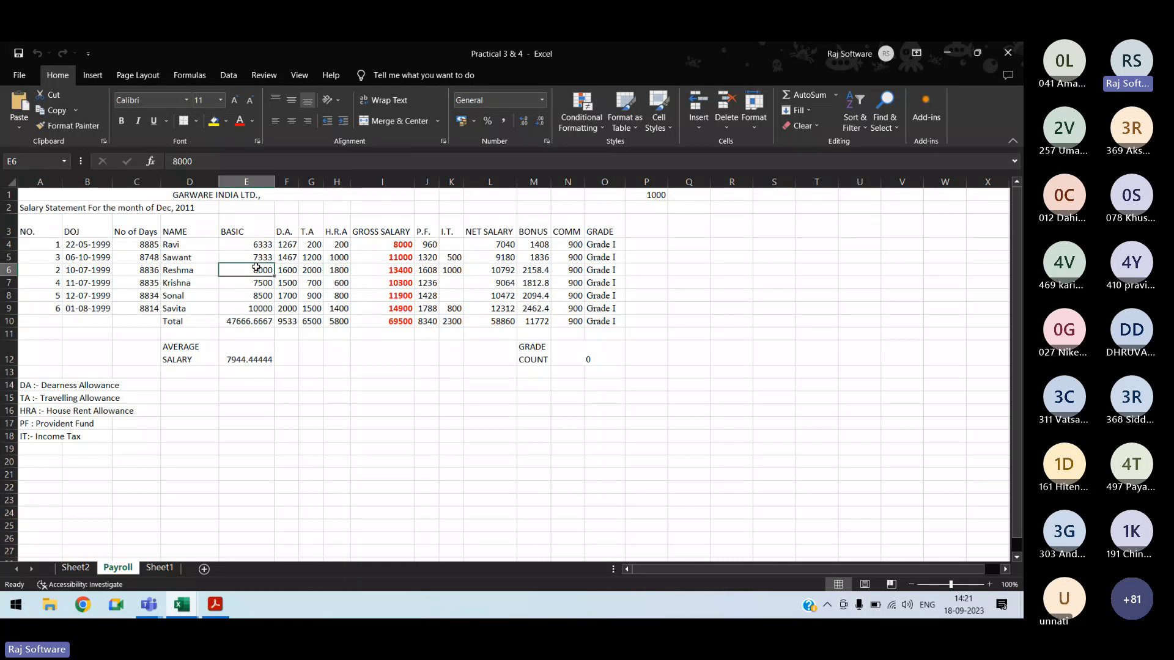
click(400, 267)
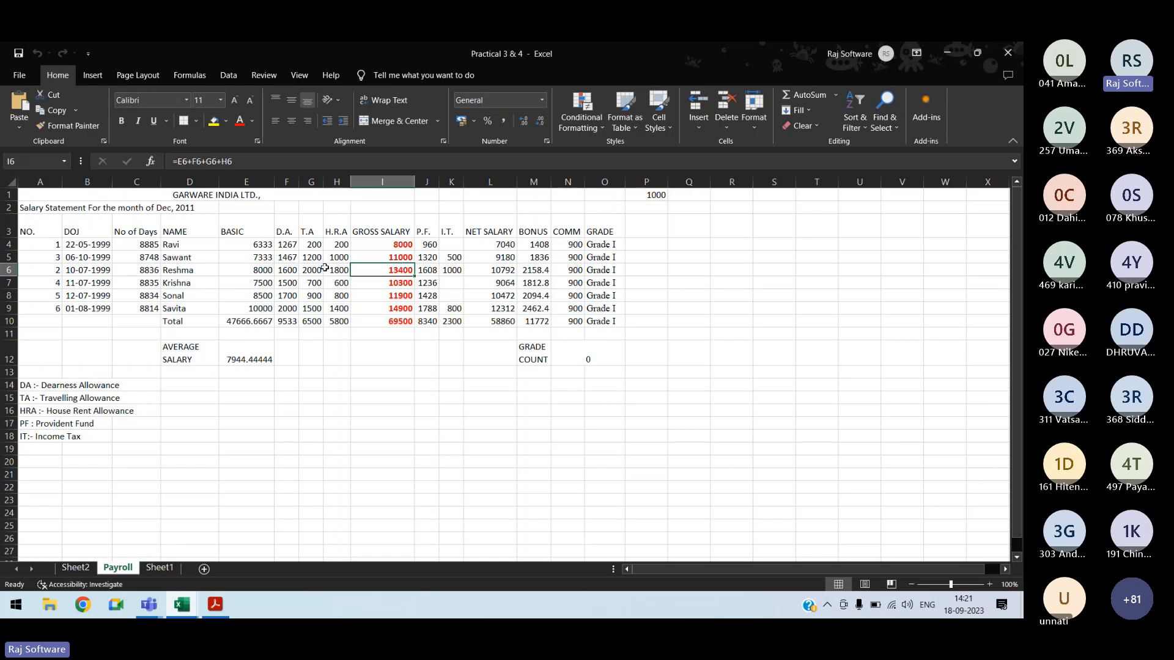
Step: Set the Payroll sheet's zoom to 200% and return to the gross salary cell I6
key(alt+v)
key(z)
key(Up)
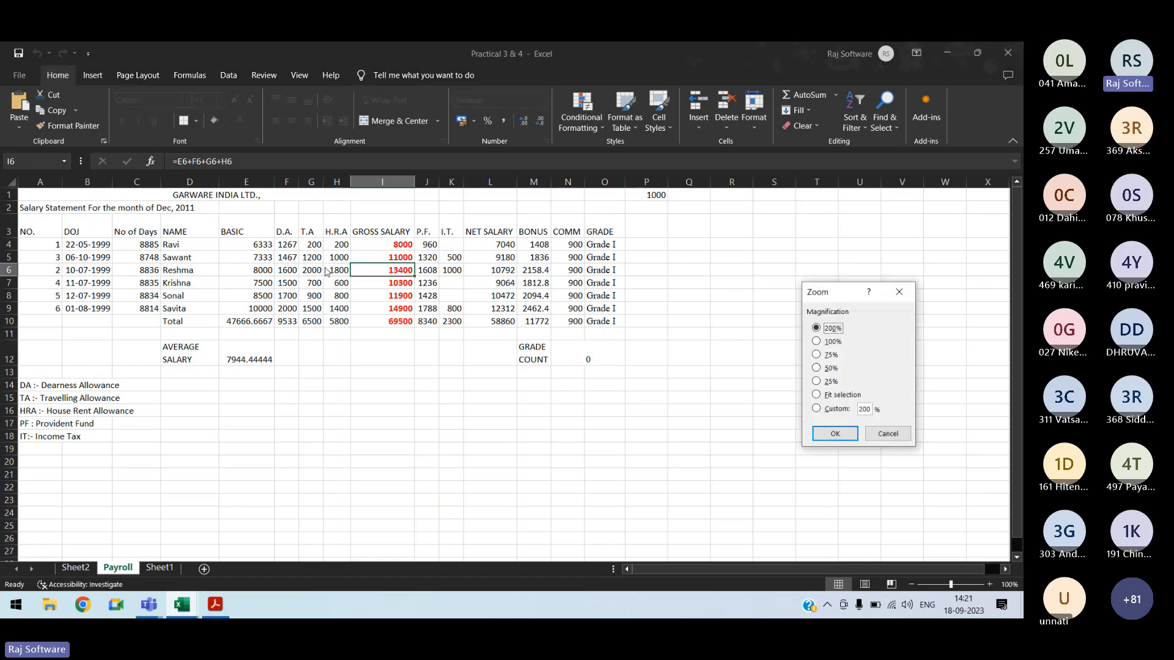
key(Return)
key(Right)
key(Right)
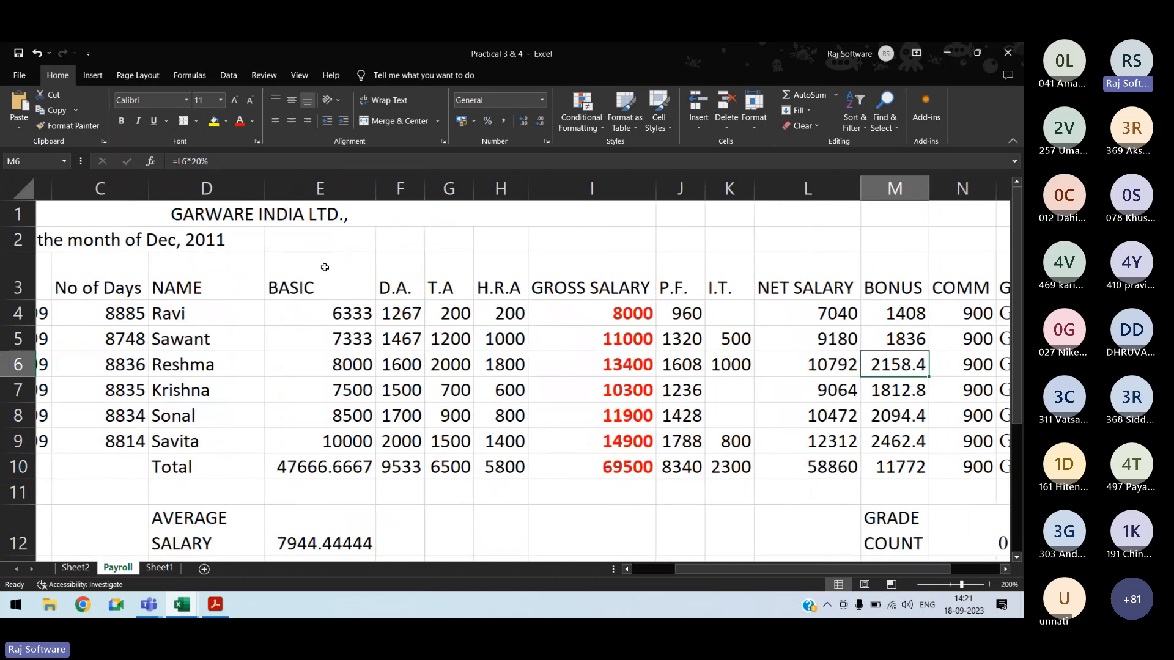
key(Left)
key(Left)
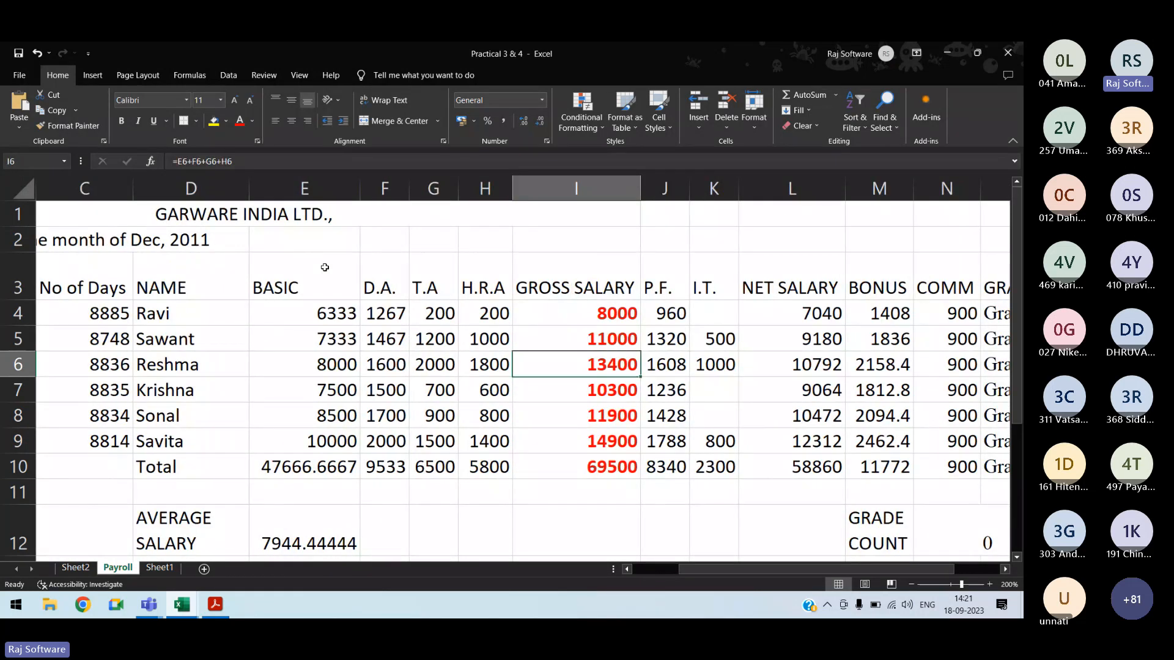
Step: Set the basic salary in E6 to 8600
key(Left)
key(Left)
key(Left)
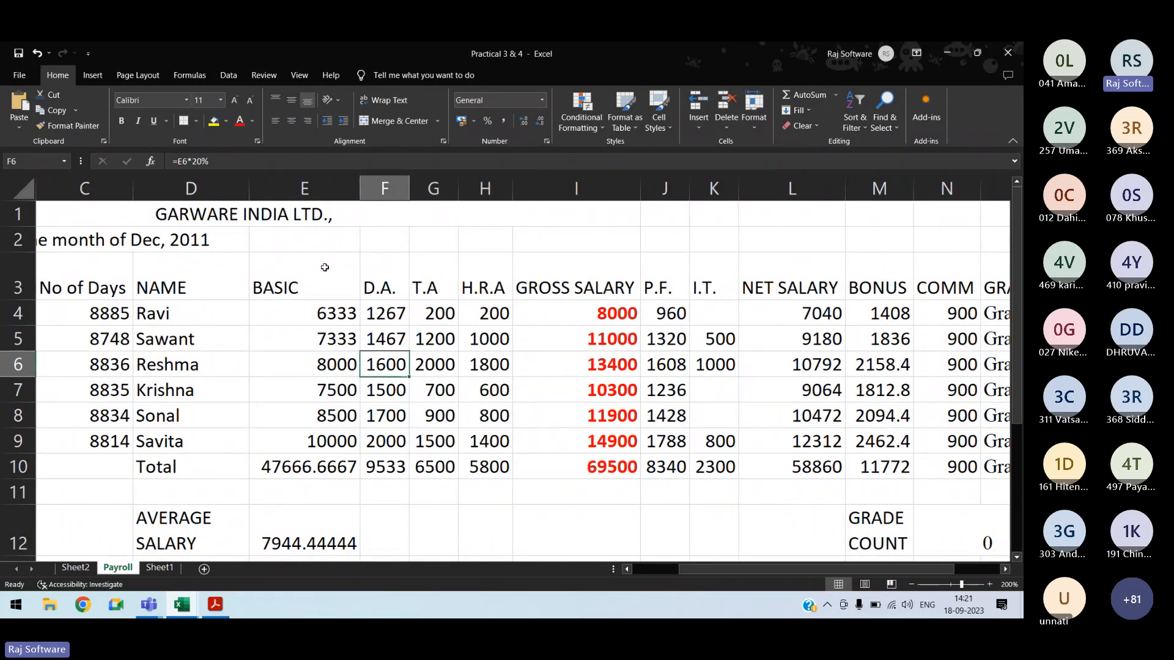
key(Left)
text(8600)
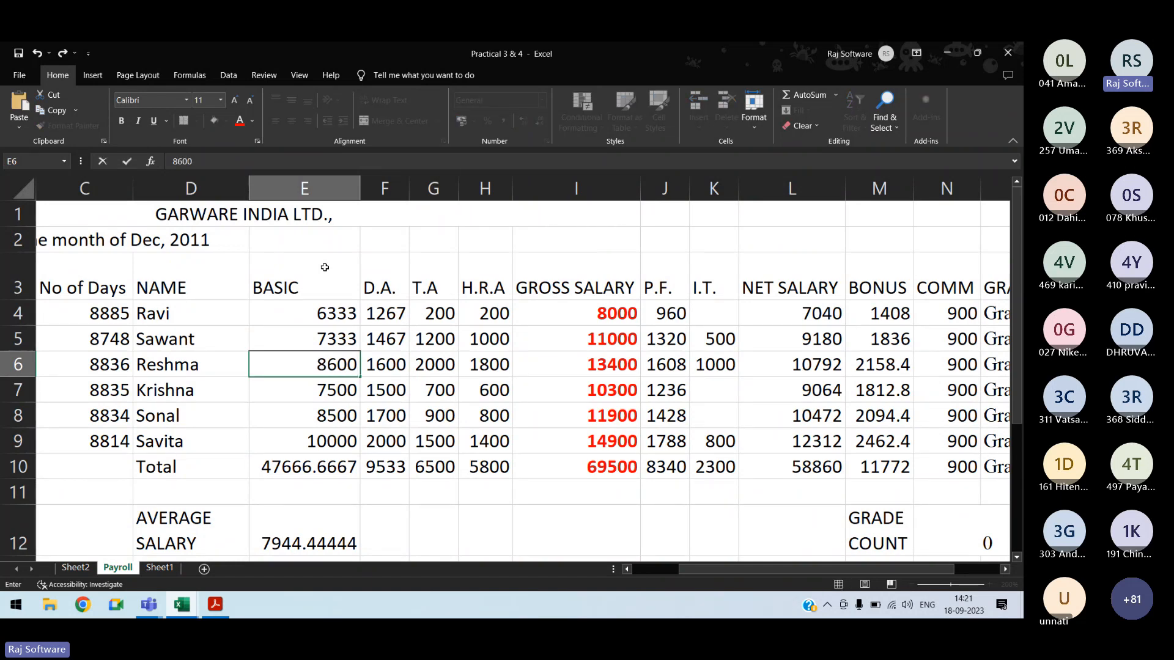
key(Return)
key(Up)
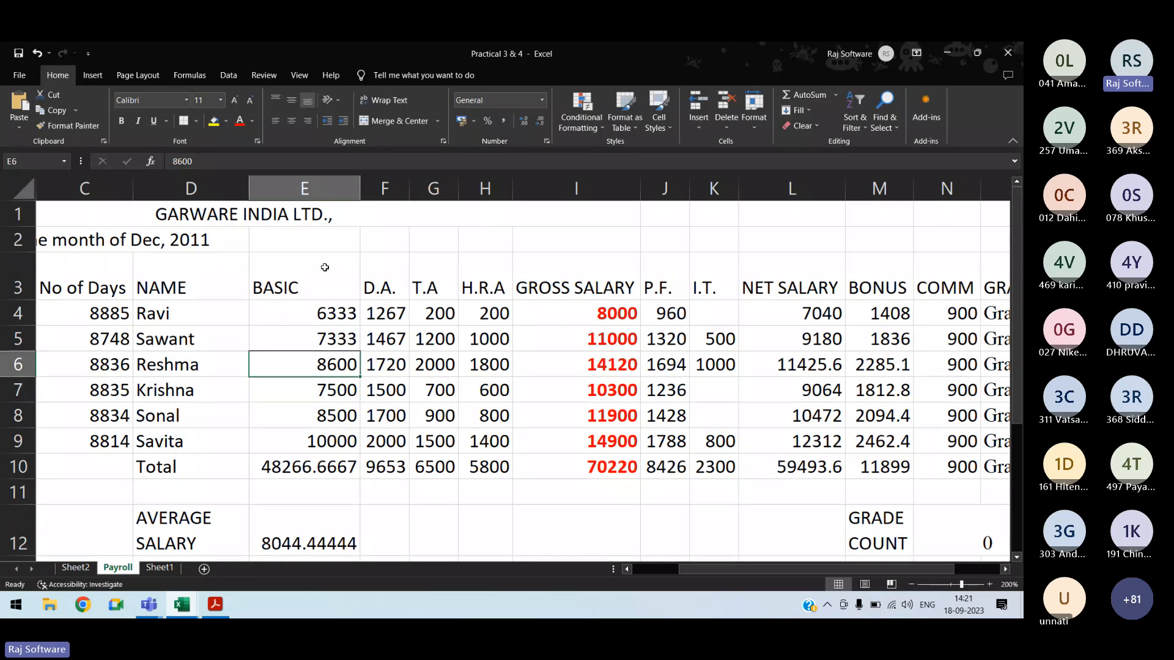
Step: Examine the D.A., gross salary and P.F. formulas in row 6, ending on the gross salary cell I6
key(Right)
key(Right)
key(Right)
key(Right)
key(Right)
key(Left)
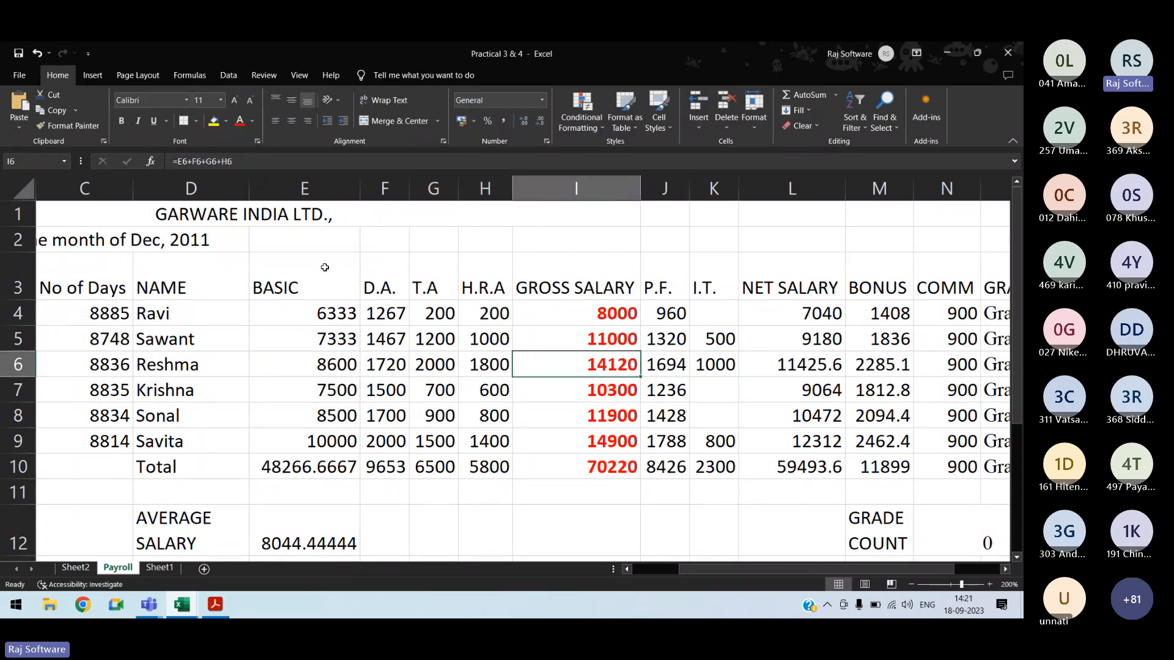
key(Left)
key(Left)
key(Left)
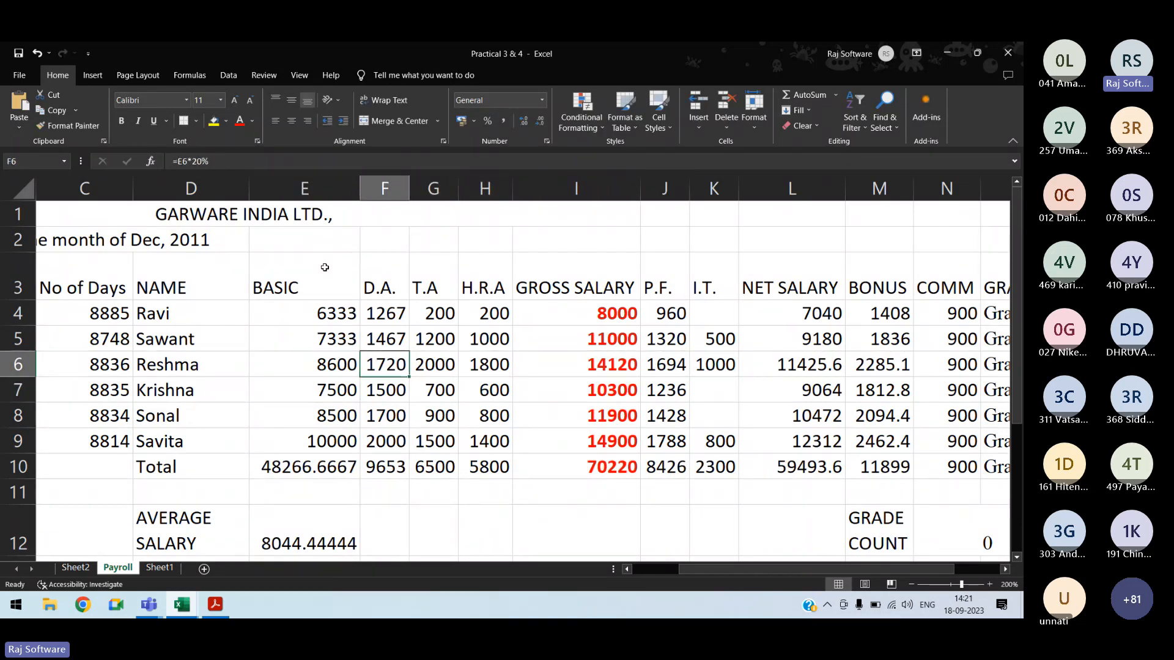
key(Right)
key(Right)
key(Right)
key(Right)
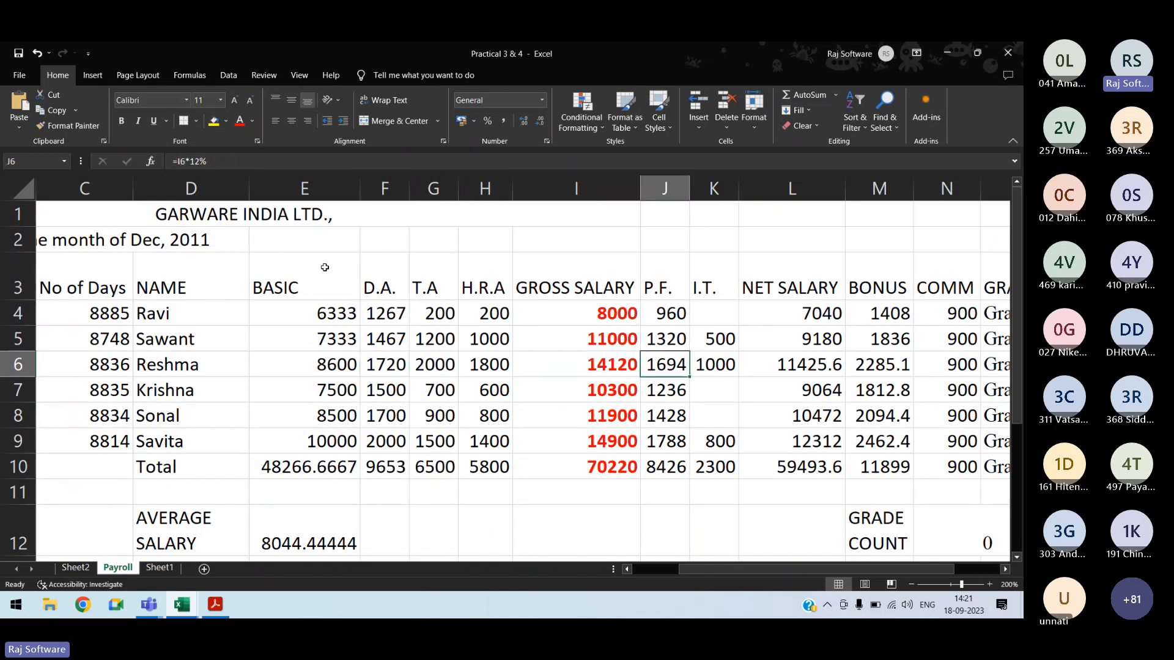
key(Left)
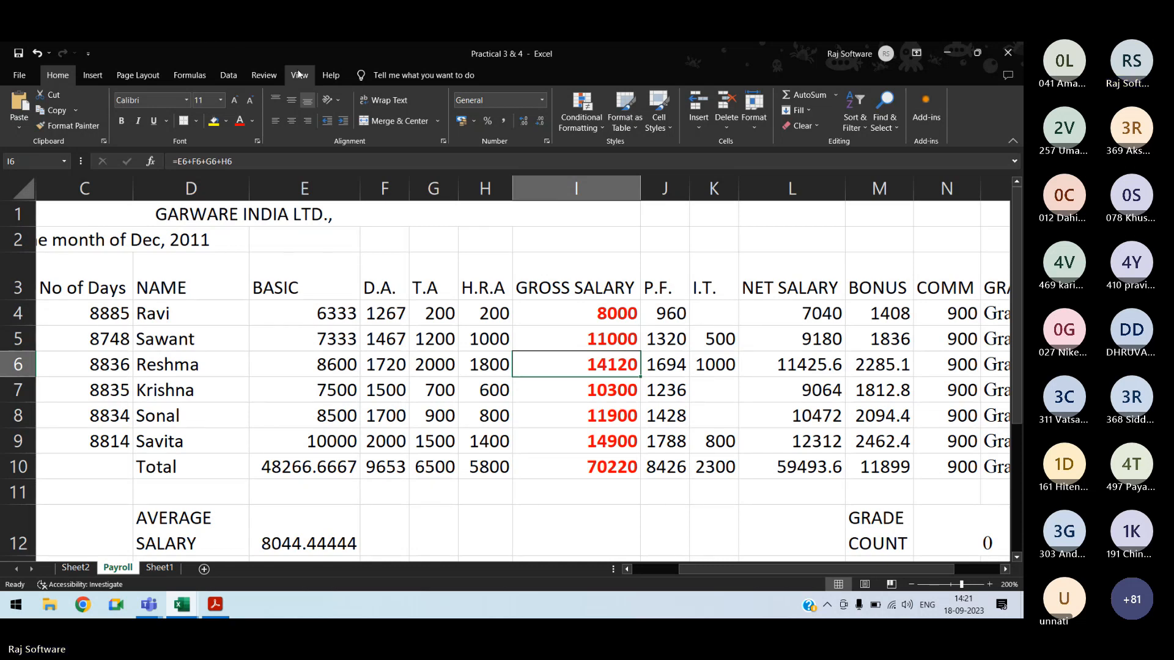
Step: Use Goal Seek to bring the gross salary in I6 to 14000 by changing the basic salary in E6, and keep the solution
click(229, 75)
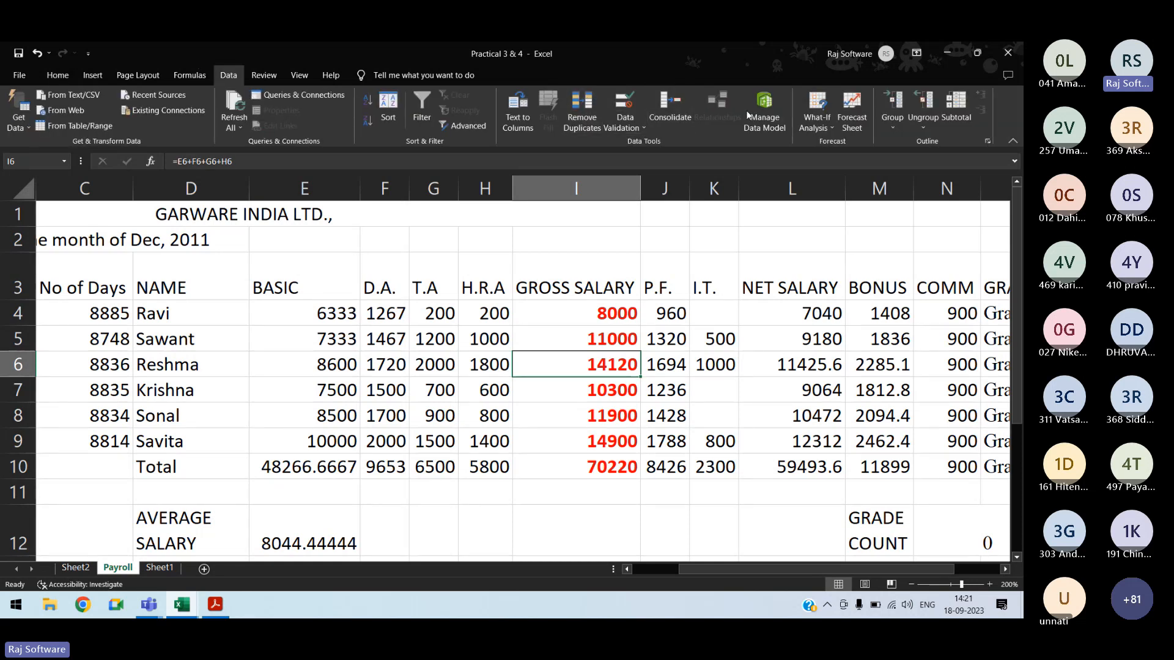
click(819, 129)
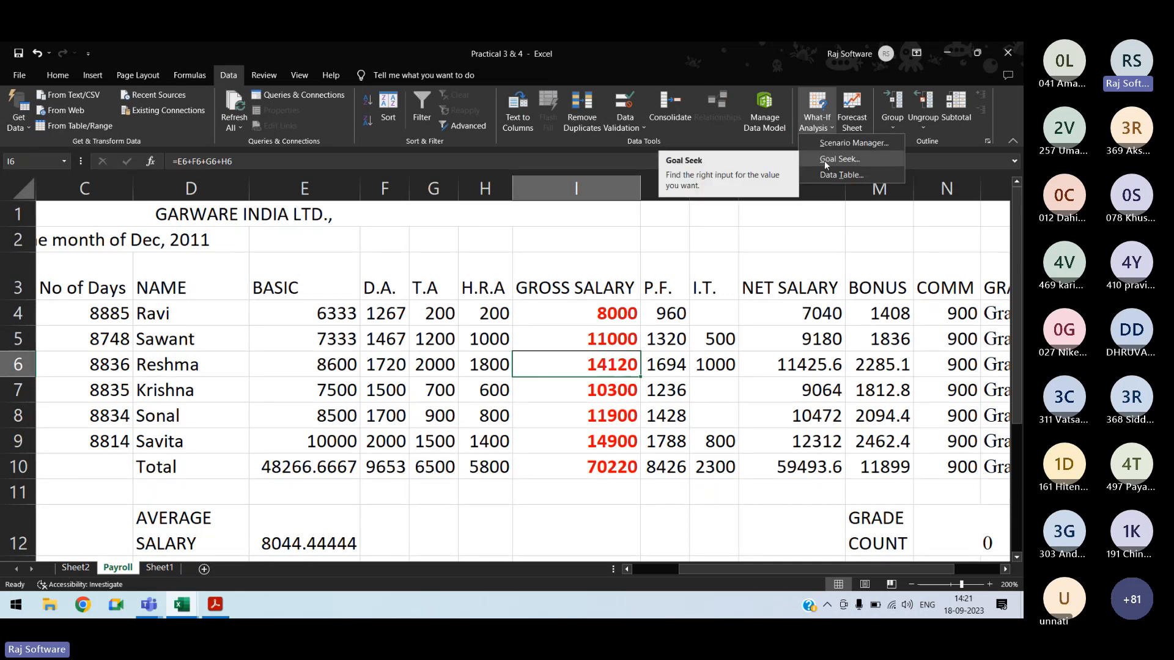
click(824, 161)
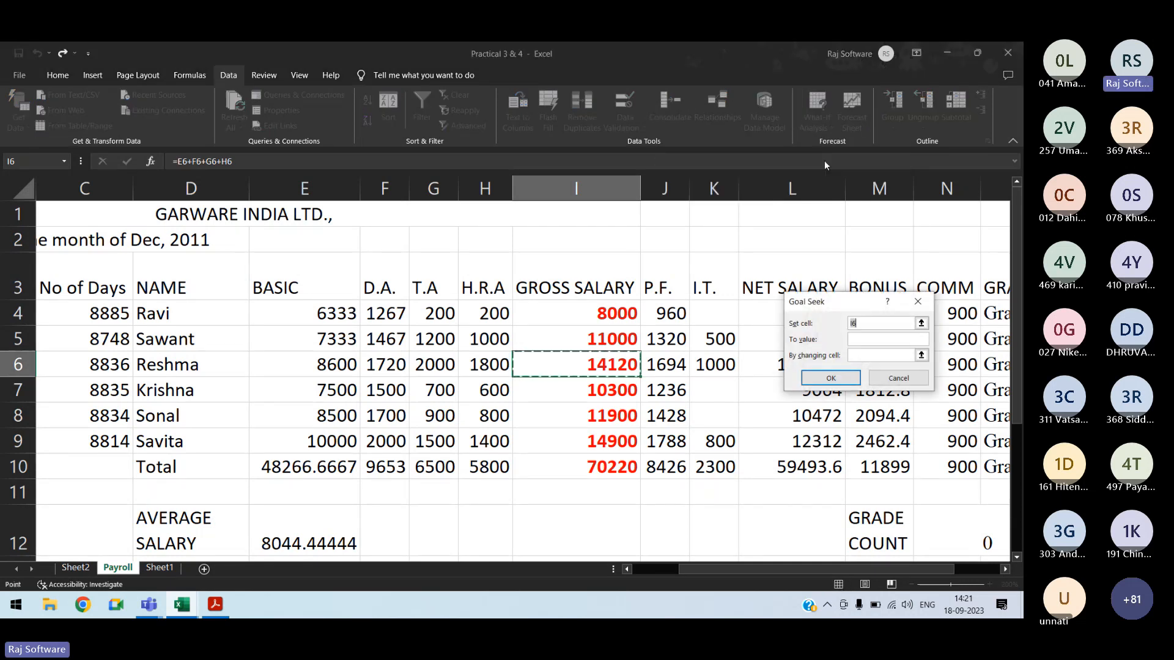
key(Tab)
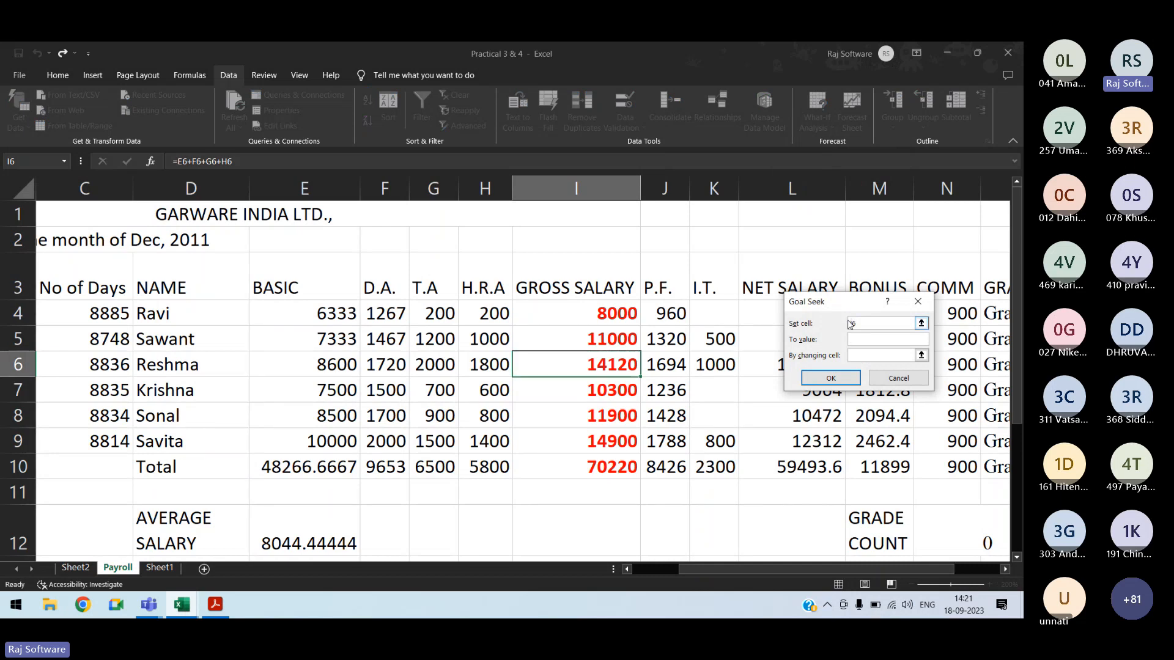
text(14000)
key(Tab)
click(318, 363)
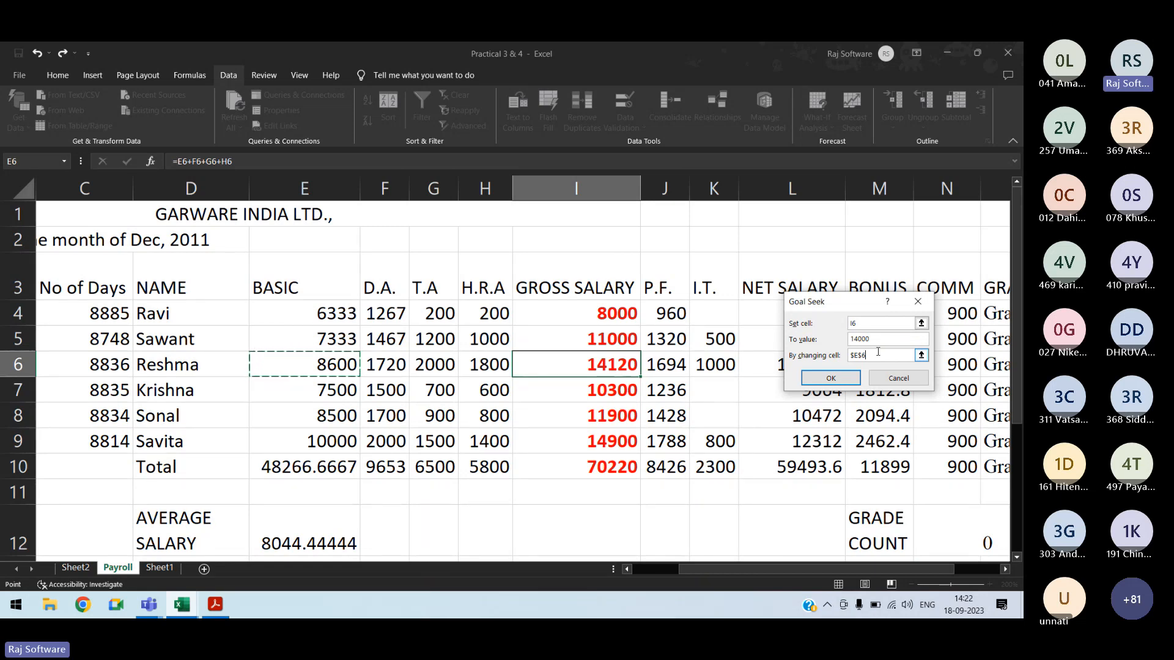
click(845, 374)
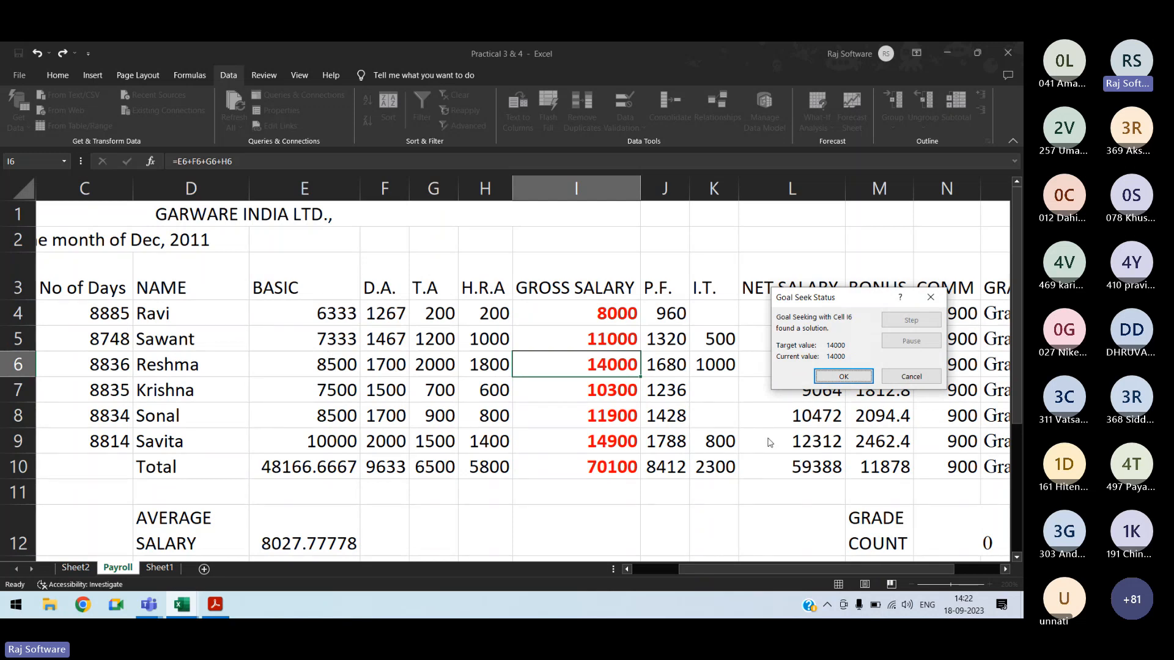
click(854, 371)
key(Return)
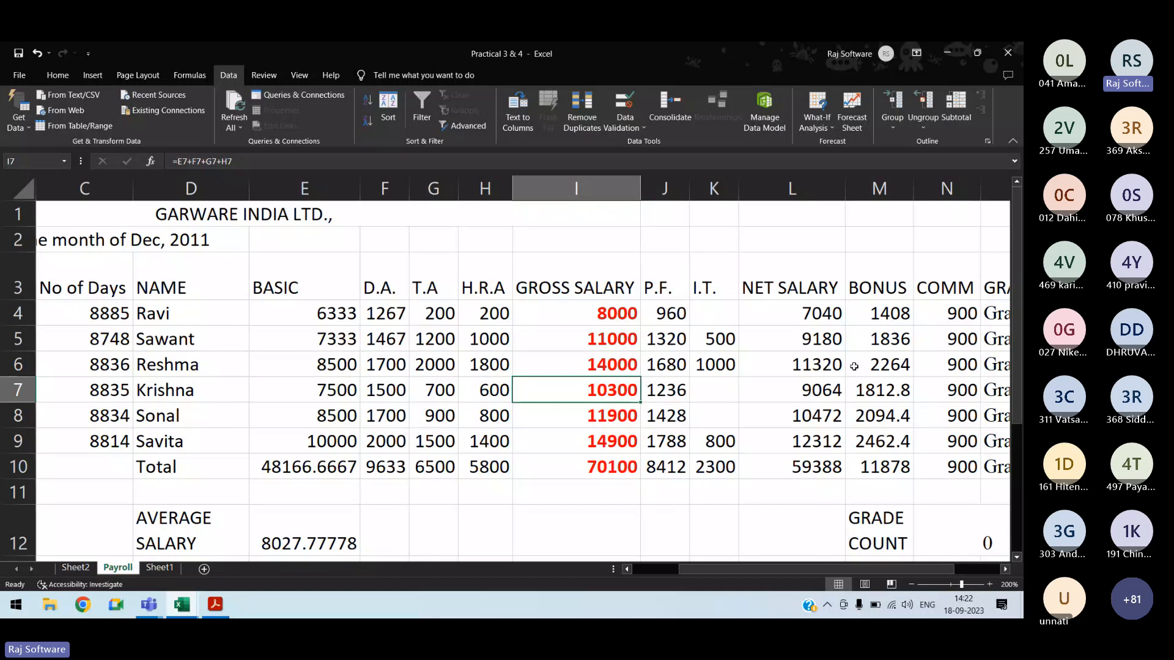
Step: Use Goal Seek to bring the gross salary in I7 to 11000 by changing the basic salary in E7, and keep the solution
click(817, 111)
click(826, 152)
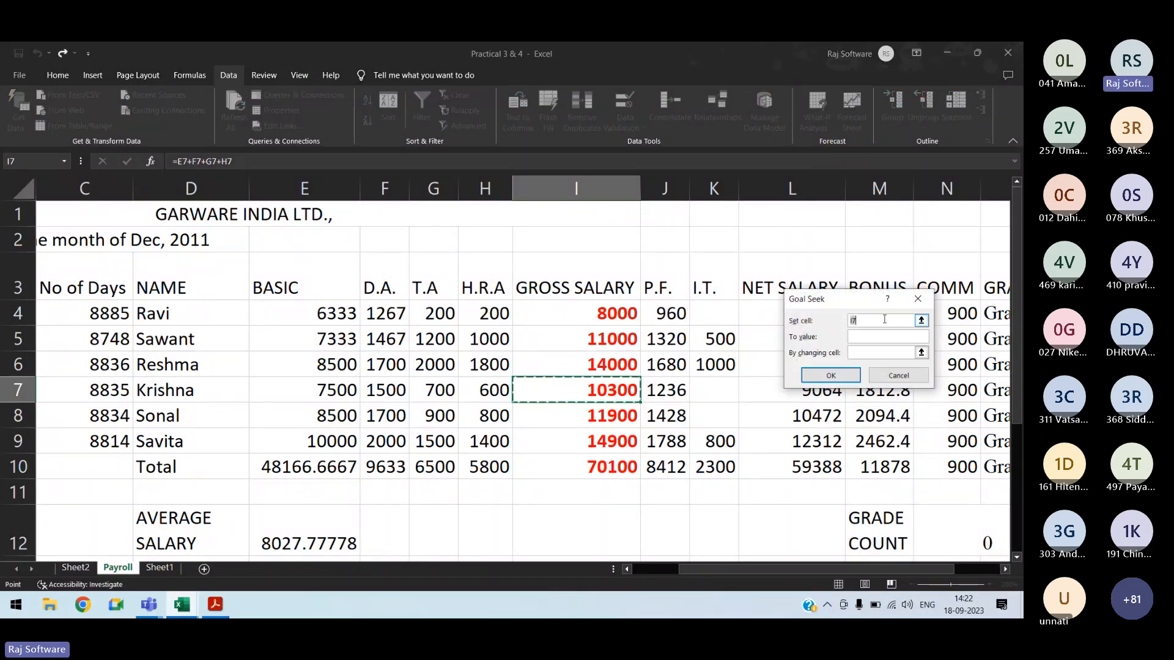
key(Tab)
text(11000)
key(Tab)
text($H$7)
key(Left)
key(Left)
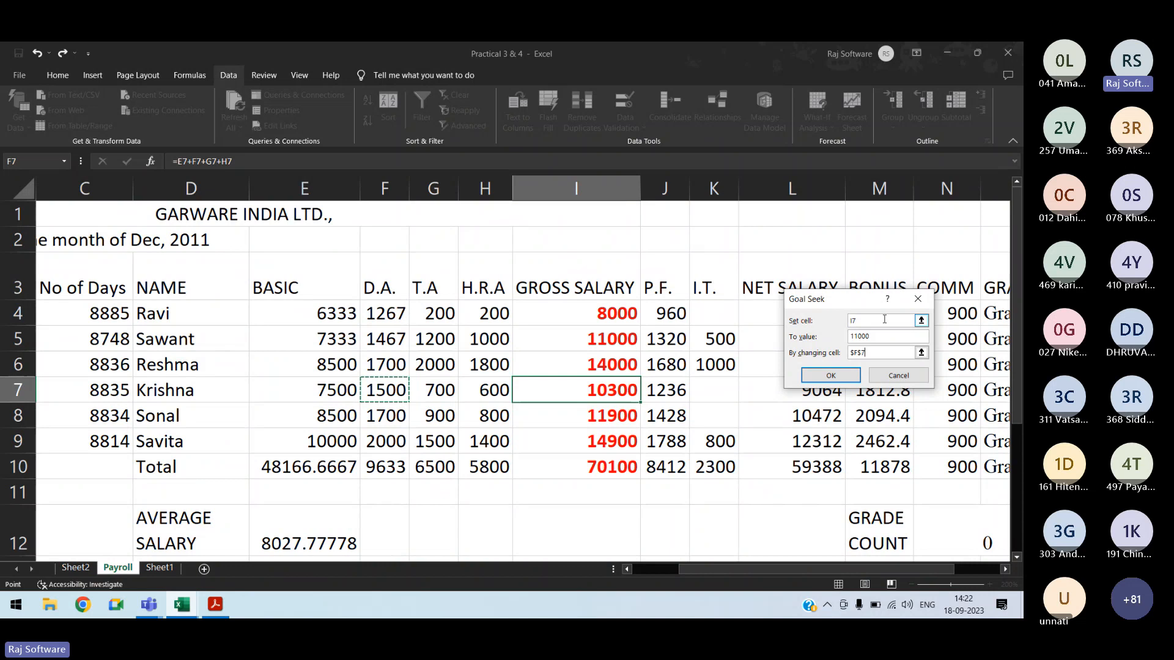
key(Left)
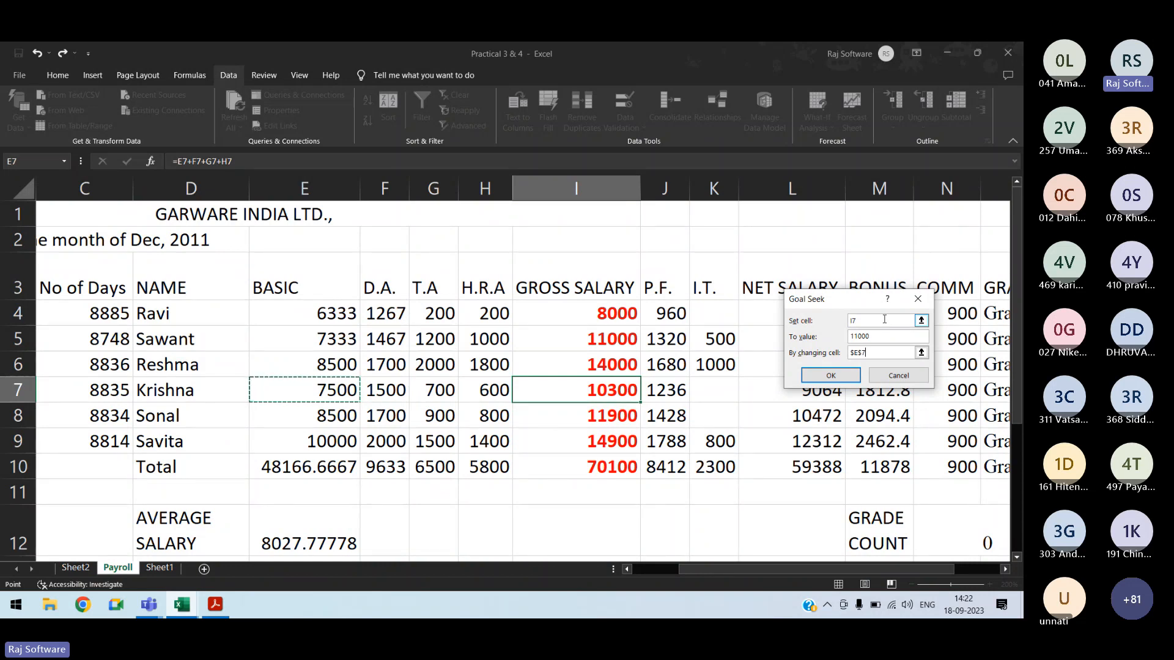
key(Return)
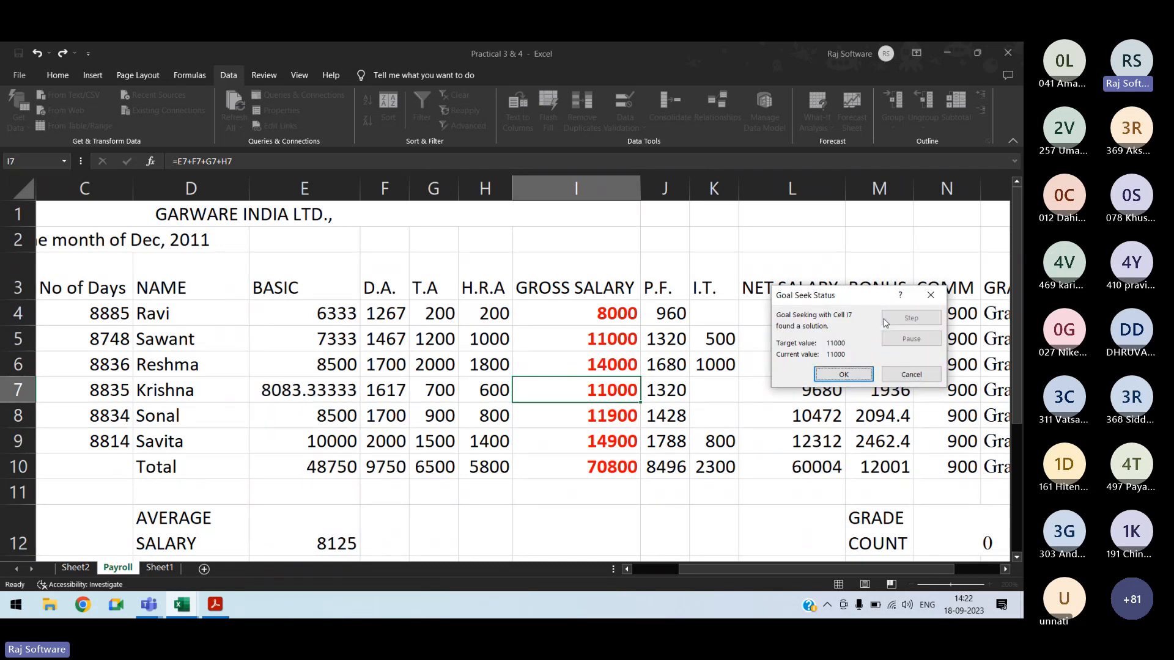
key(Return)
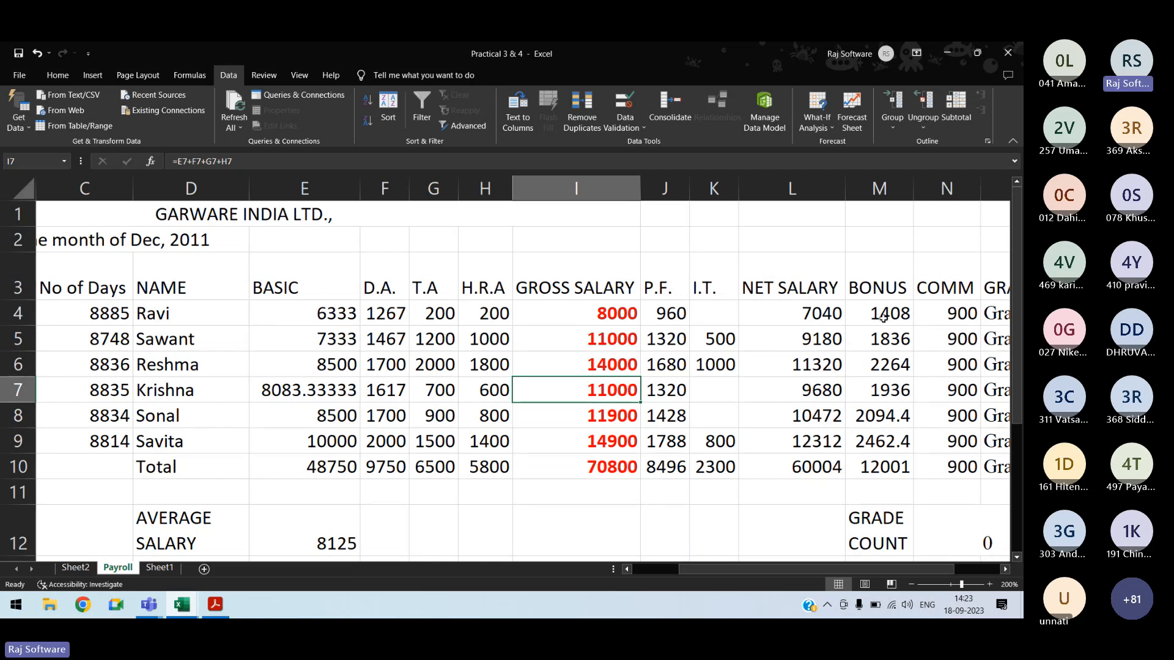
Step: Switch to Advance Excel Sheet.pdf and examine question 7 on the area-wise total using Subtotal
key(alt+Tab)
key(alt+Tab)
key(alt+Tab)
key(alt+Tab)
key(alt+Tab)
key(alt+Tab)
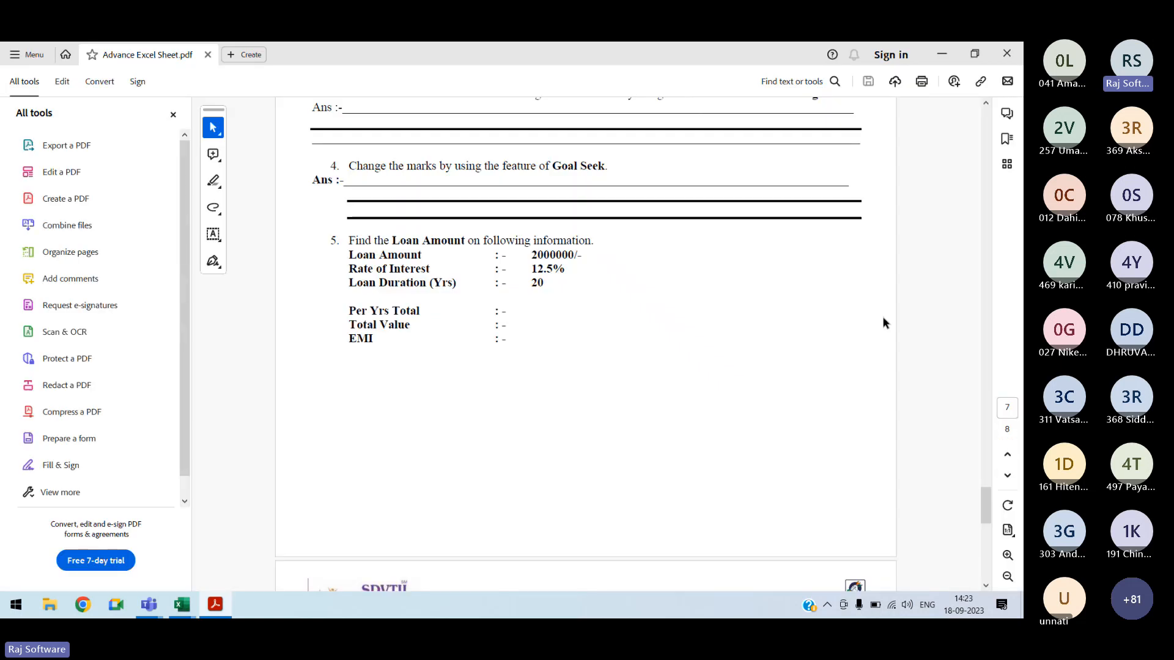
scroll(883, 316, down, 5)
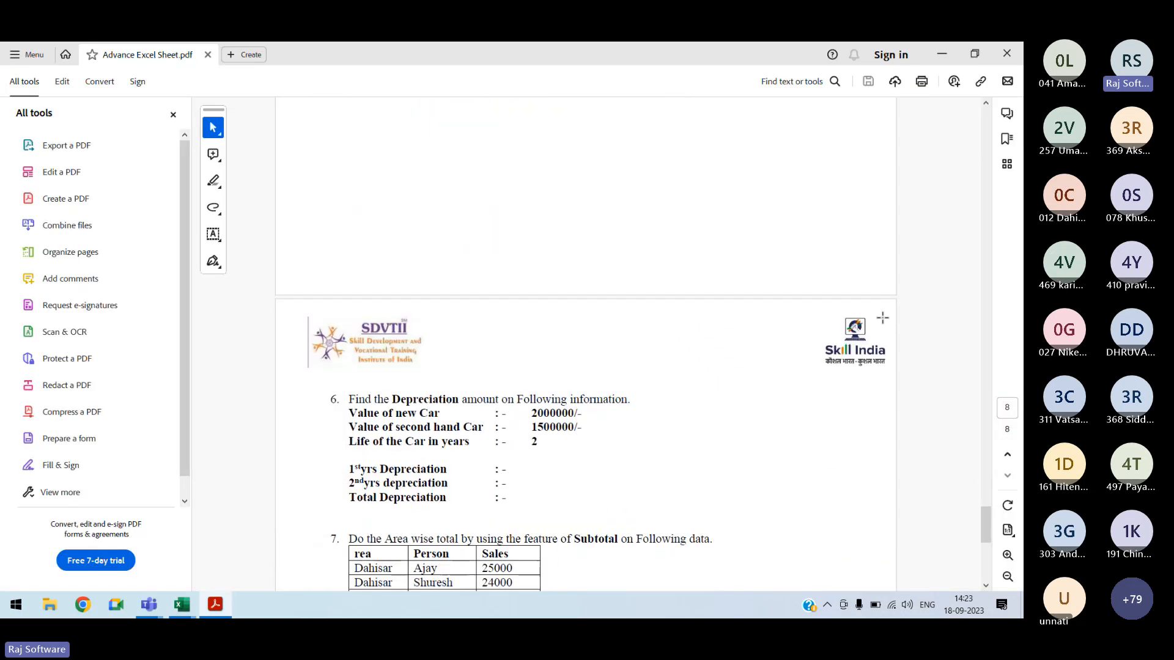
scroll(882, 316, down, 4)
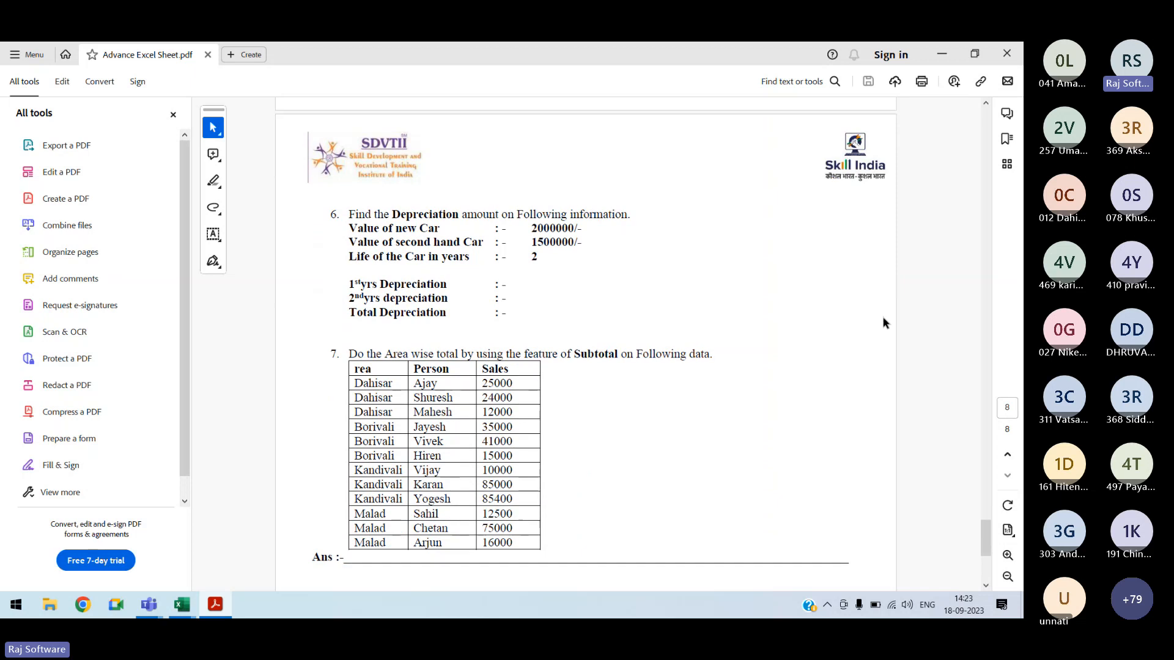
scroll(882, 317, down, 1)
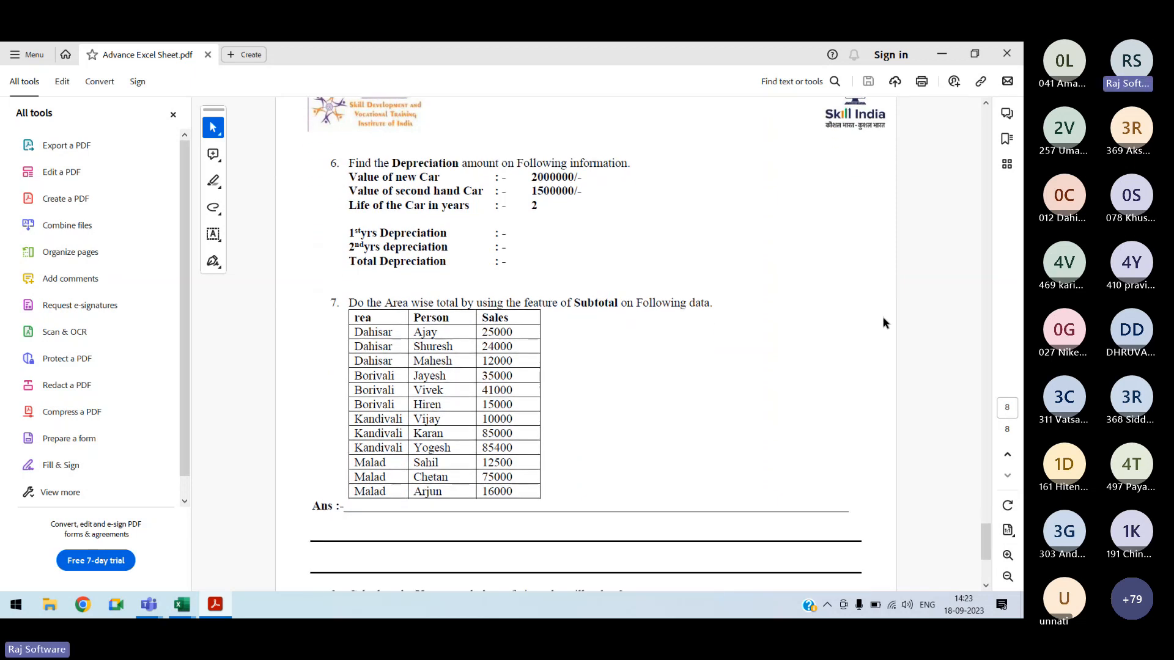
Step: Switch to the blank Book2 workbook in Excel, go to cell A1 and set the sheet zoom to 200%
key(alt+Tab)
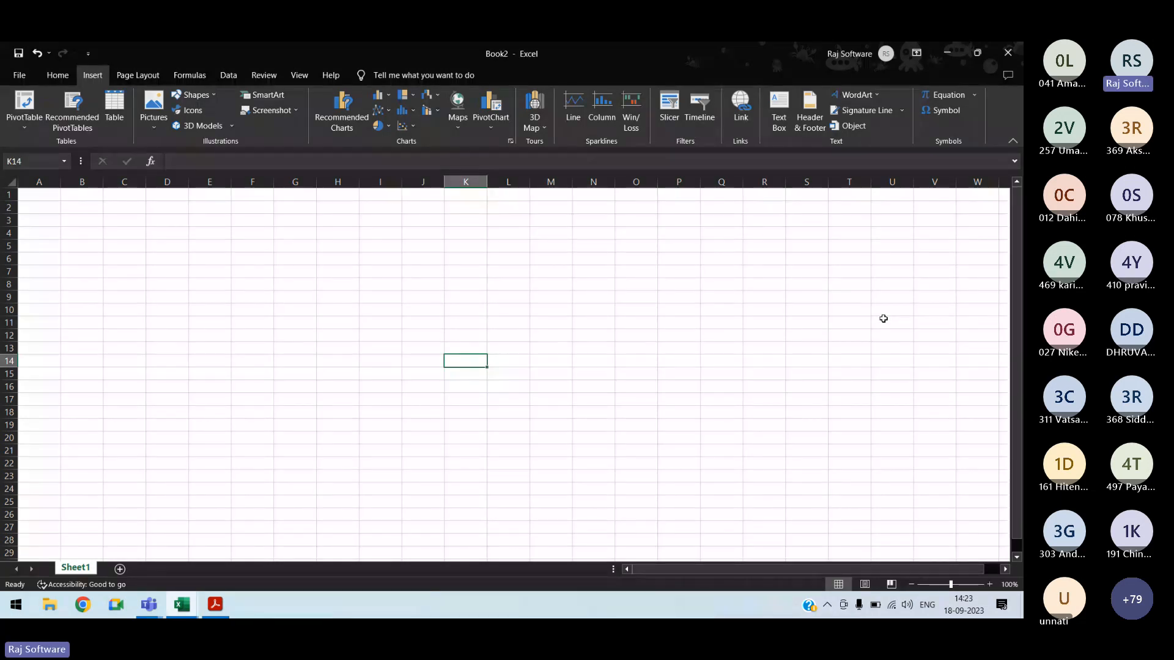
key(ctrl+Home)
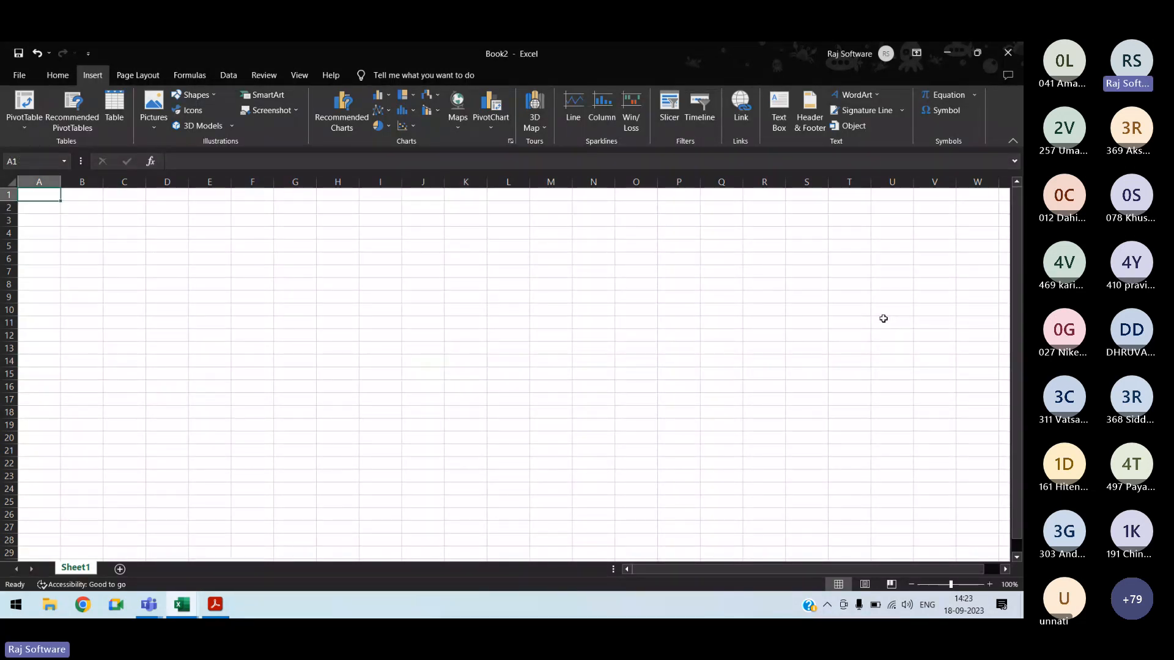
key(alt+v)
key(z)
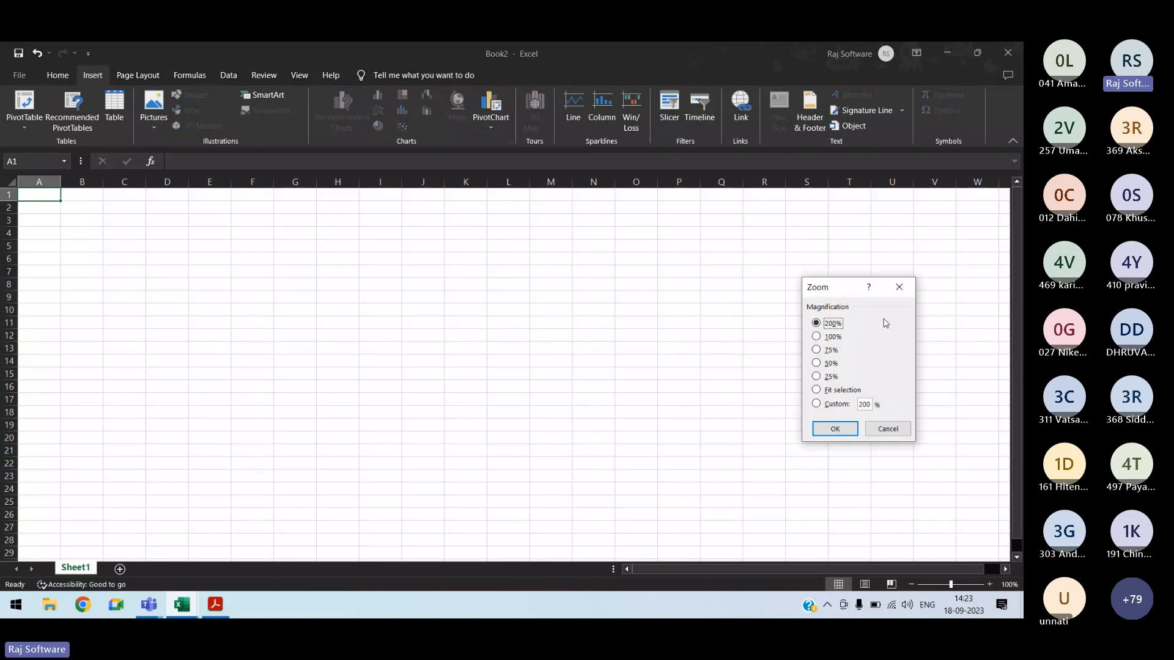
key(Return)
Step: Enter the column headings Area, Name and Sale in cells A1 to C1
text(Area)
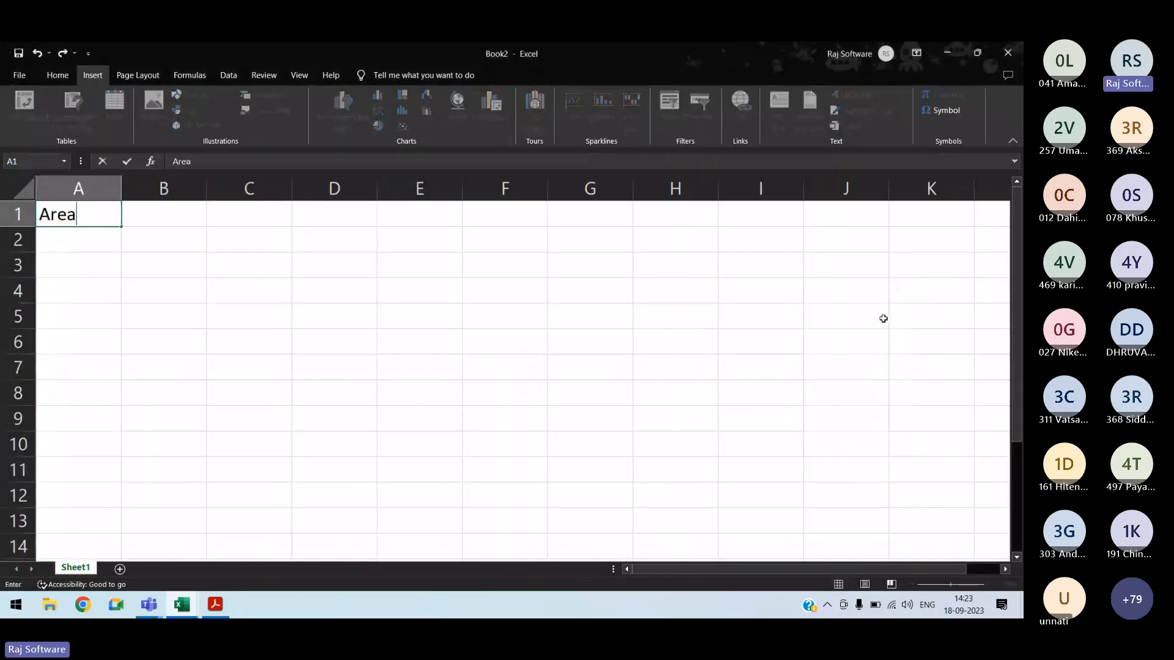
key(Tab)
text(ame)
key(Tab)
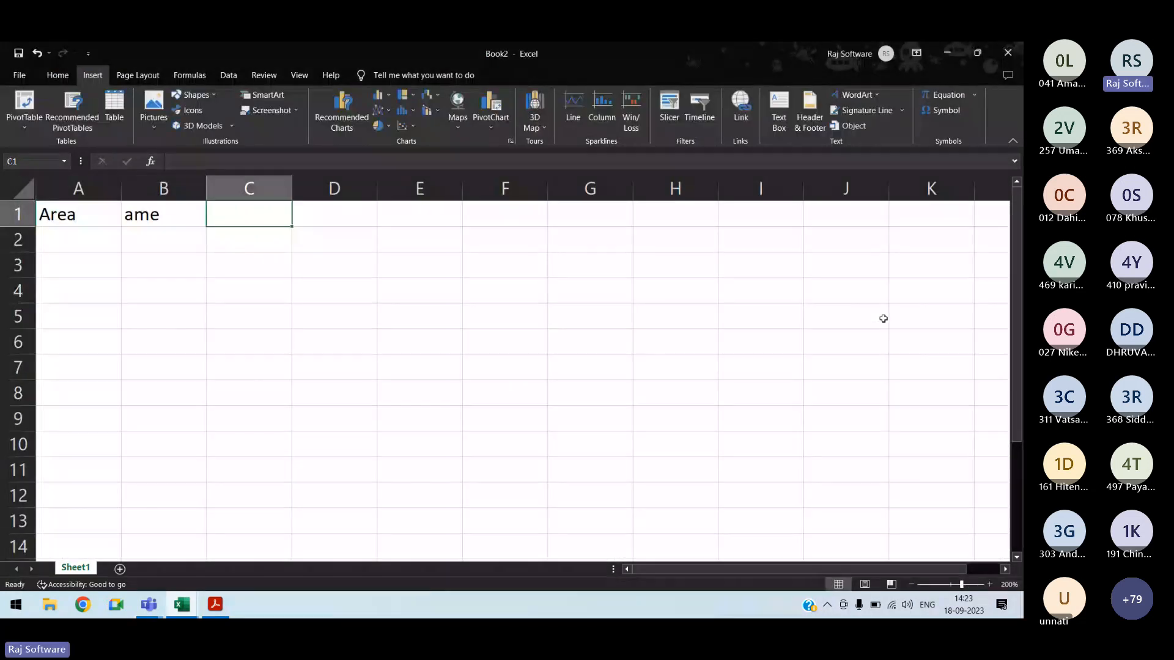
key(Left)
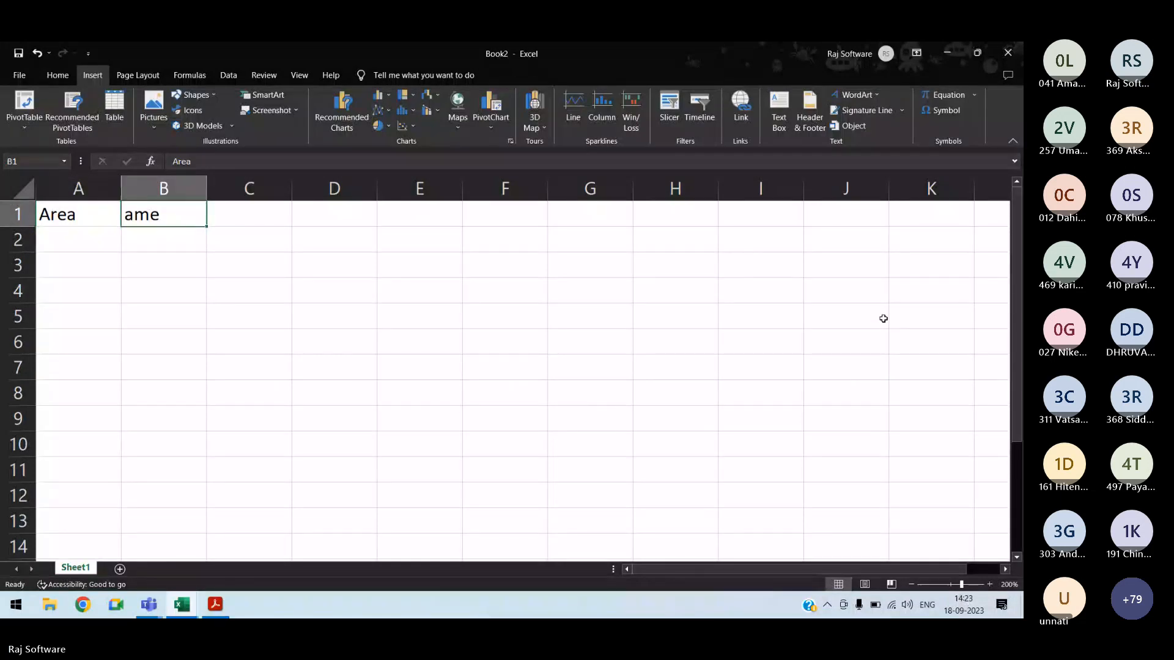
key(F2)
key(Home)
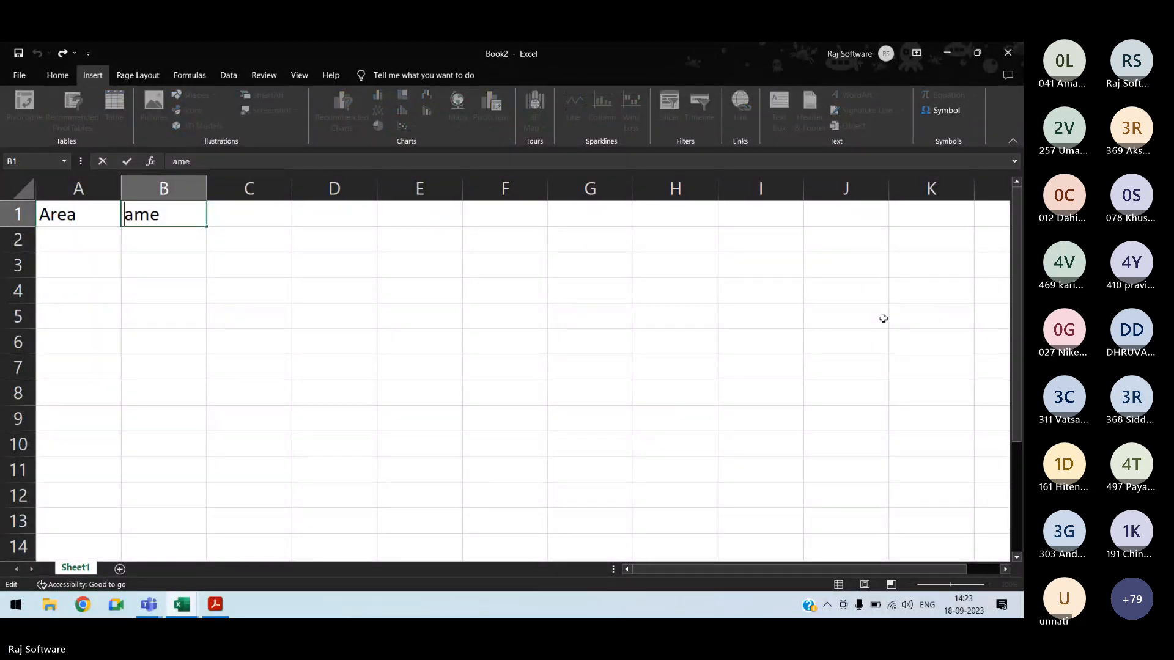
text(N)
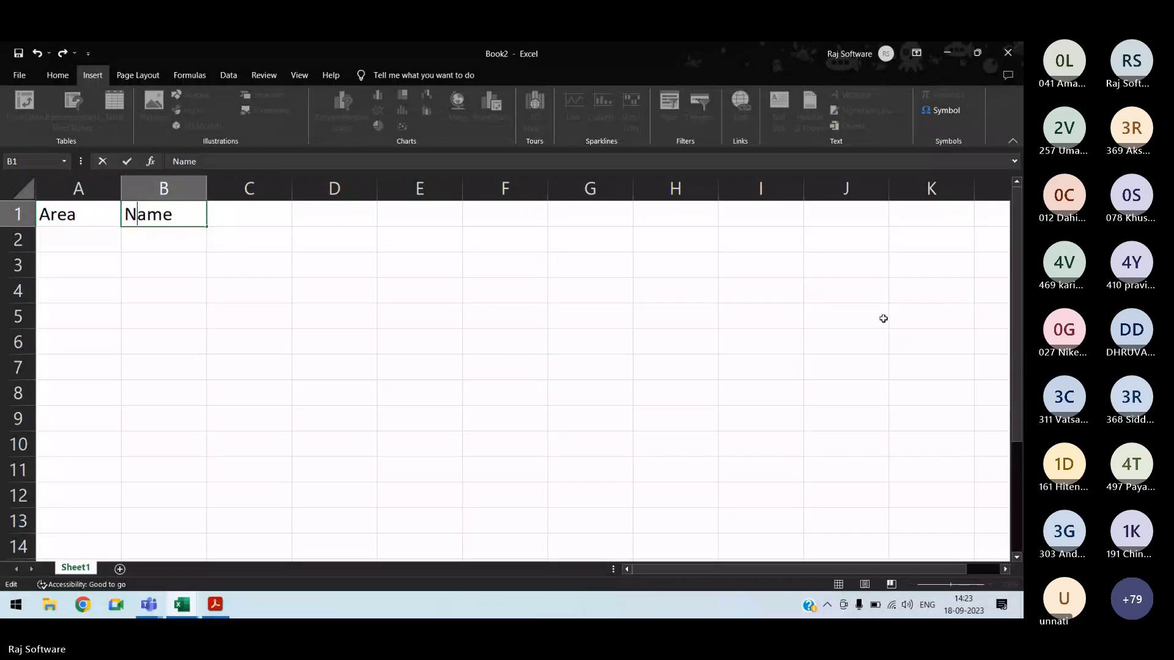
key(Tab)
text(Sale)
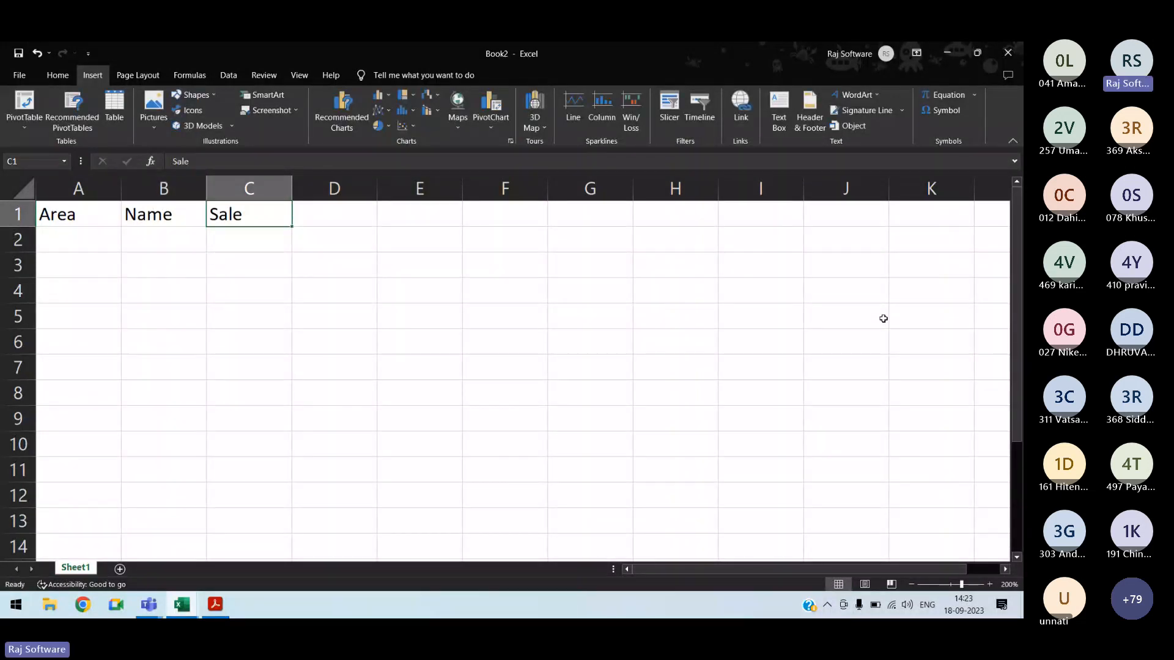
key(Tab)
Step: Enter Virar as the area in cells A2 and A3
key(Return)
key(Left)
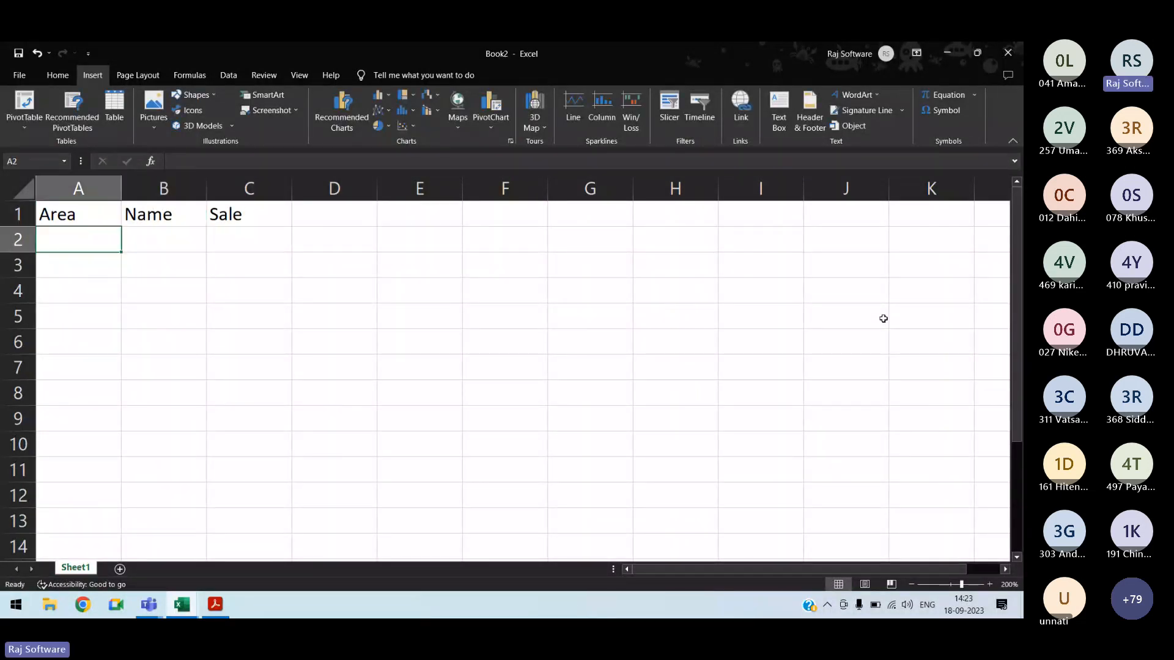
text(ikh)
key(BackSpace)
key(BackSpace)
key(BackSpace)
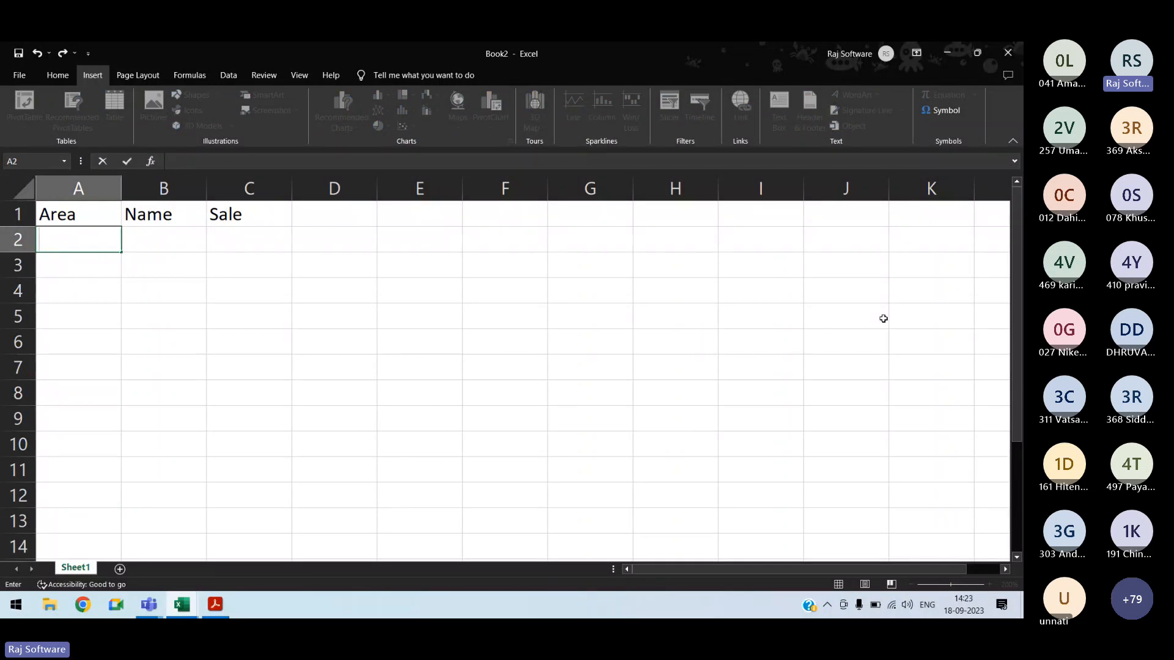
text(Virar)
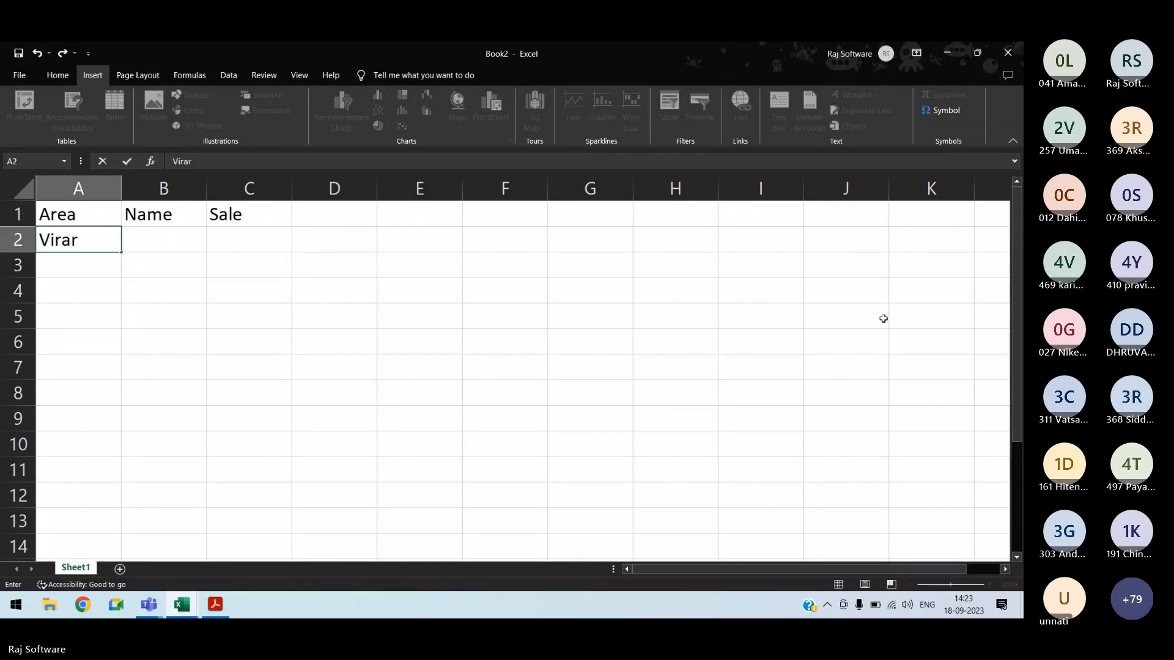
key(Return)
text(Virar)
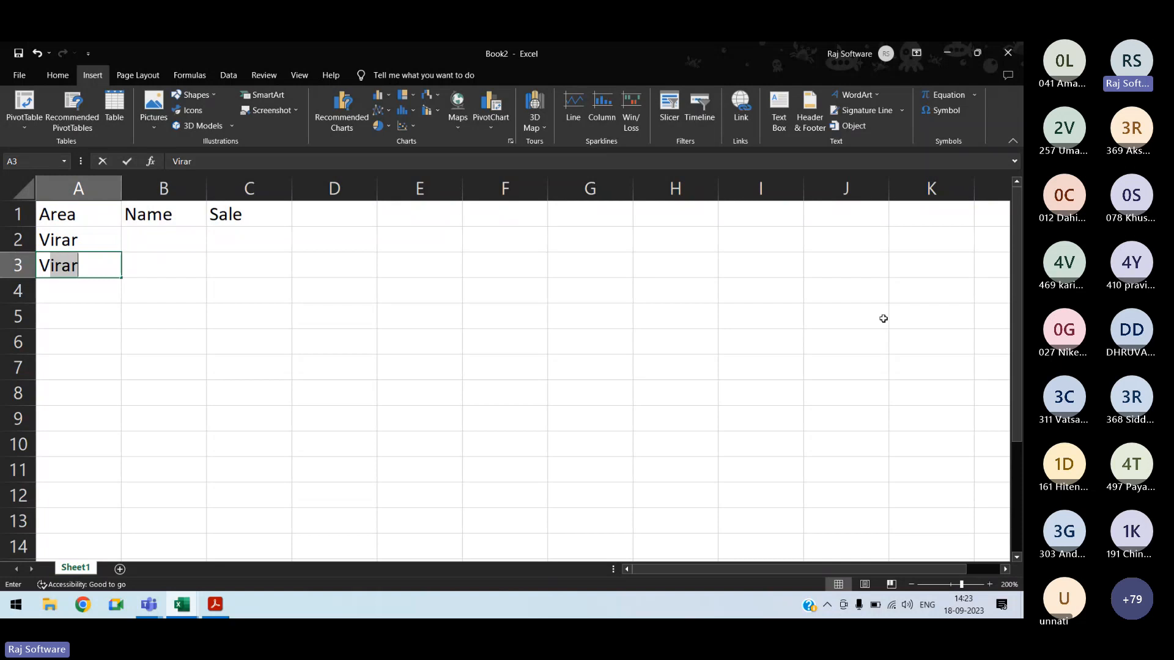
key(ctrl+Return)
Step: Enter the names of the two Virar salespeople in cells B2 and B3
key(Right)
key(Up)
text(i)
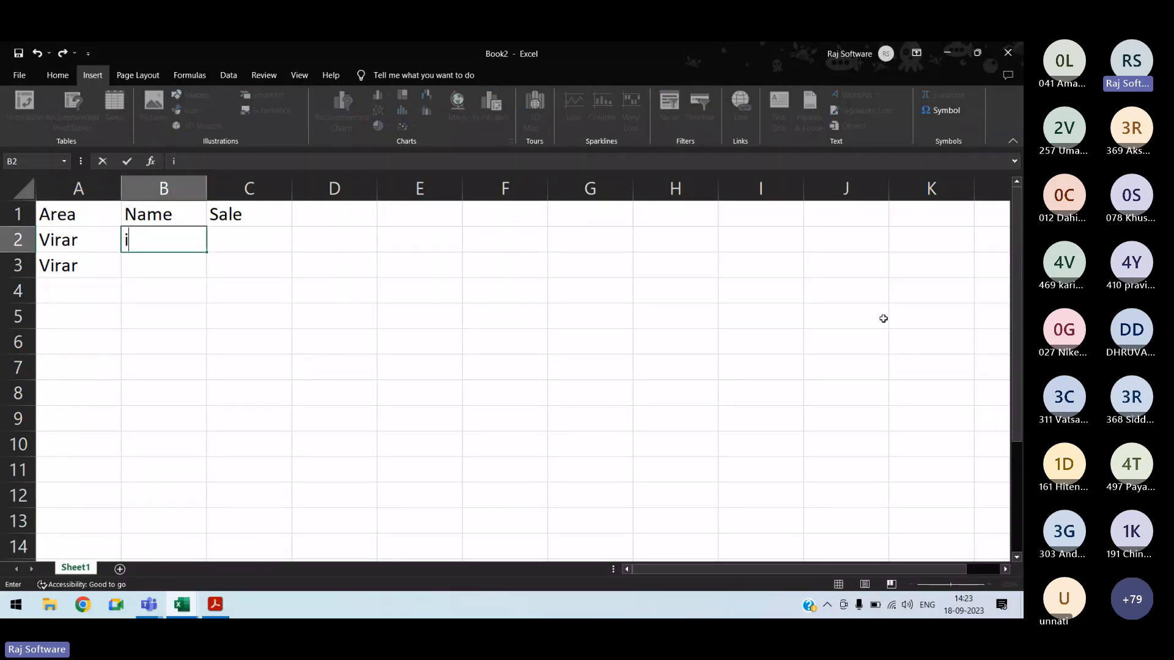
text(k)
key(BackSpace)
key(BackSpace)
text(N)
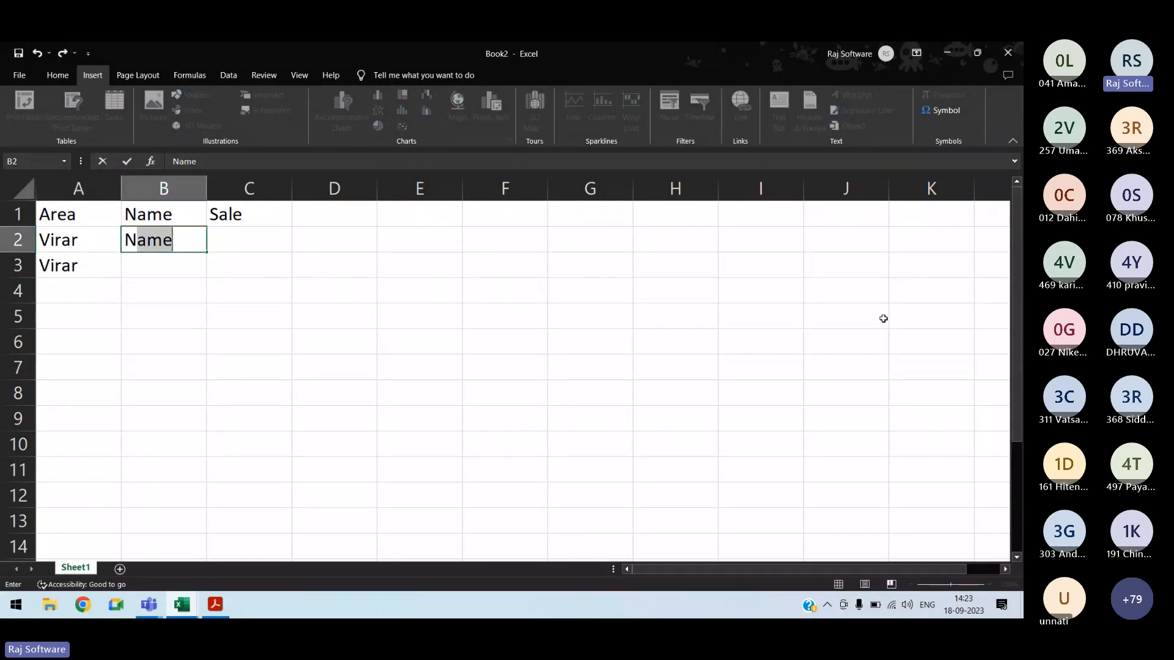
text(ikhil)
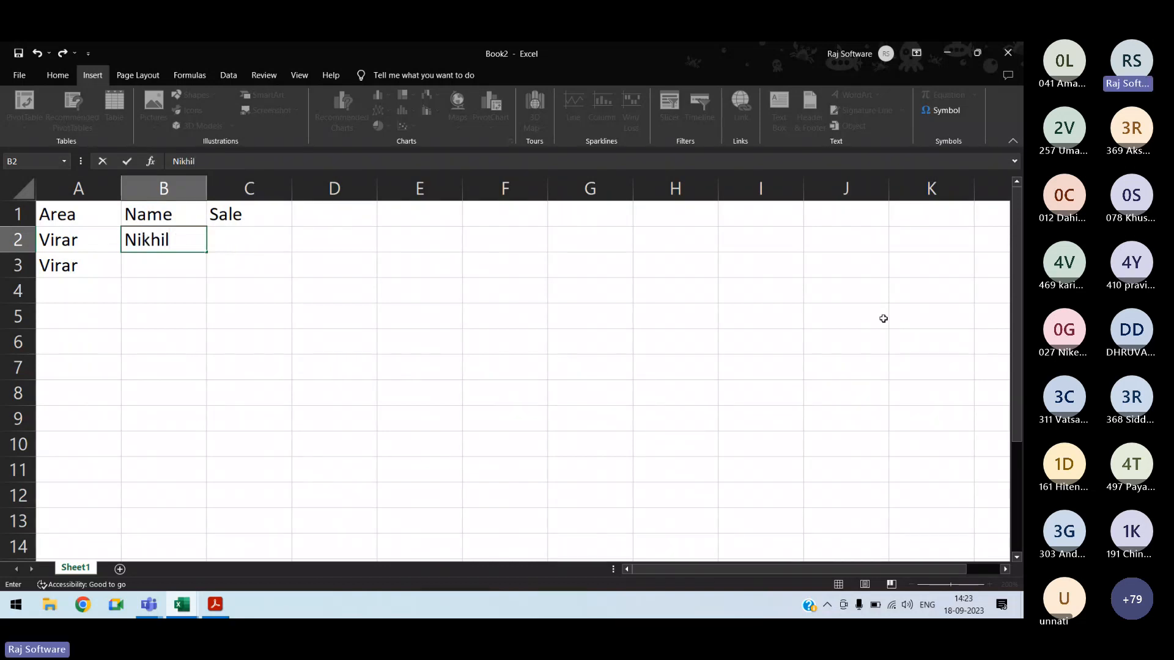
key(Return)
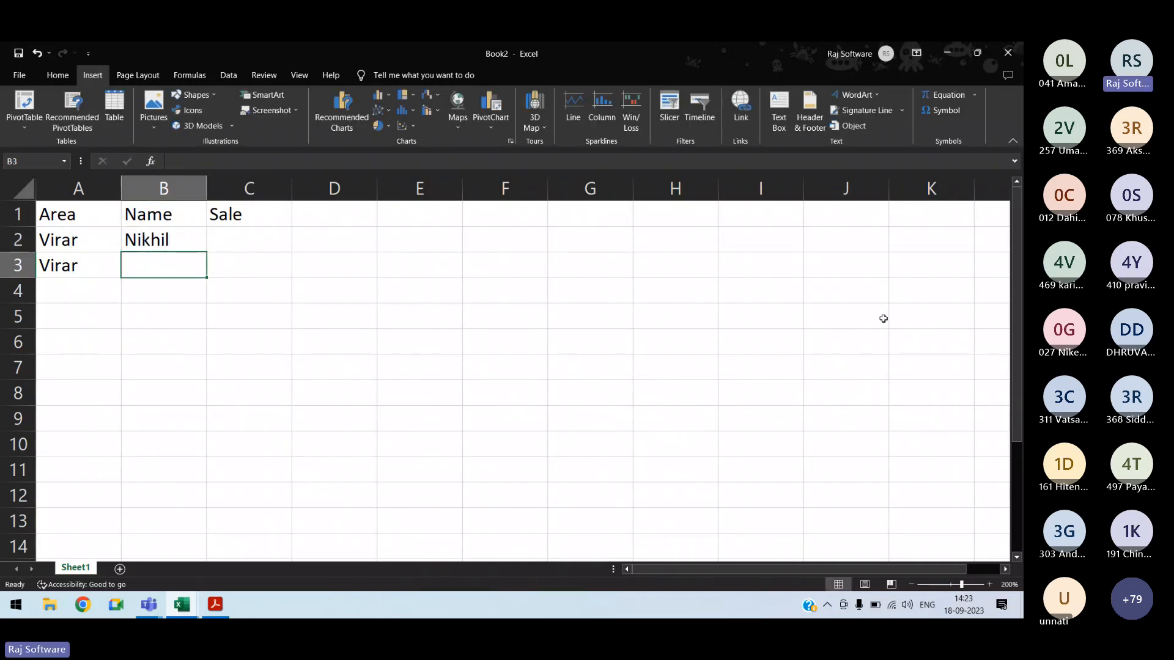
text(Deepak)
Step: Fill row 4 with the area Malad and the salesperson's name
key(Left)
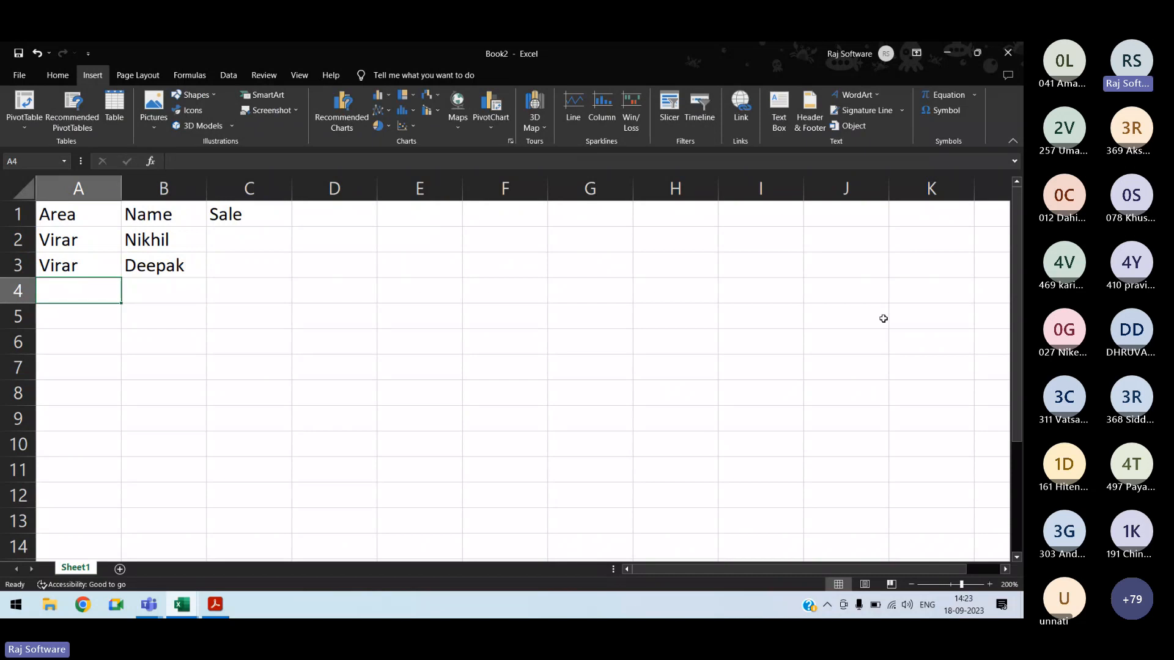
text(Malad)
key(Tab)
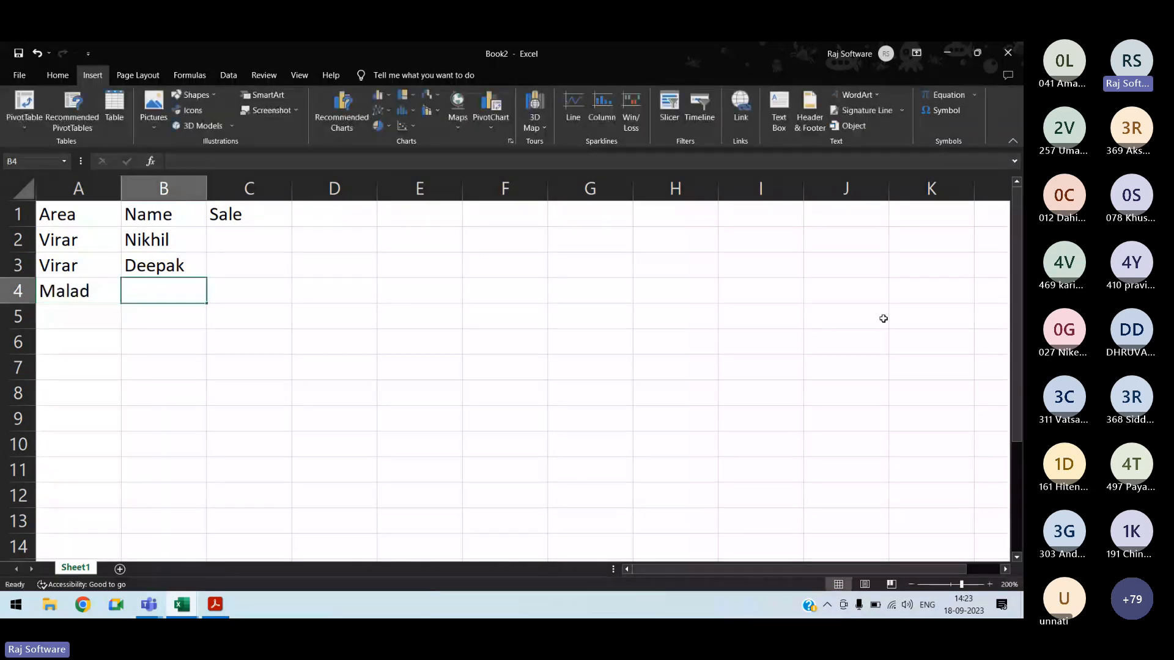
text(A)
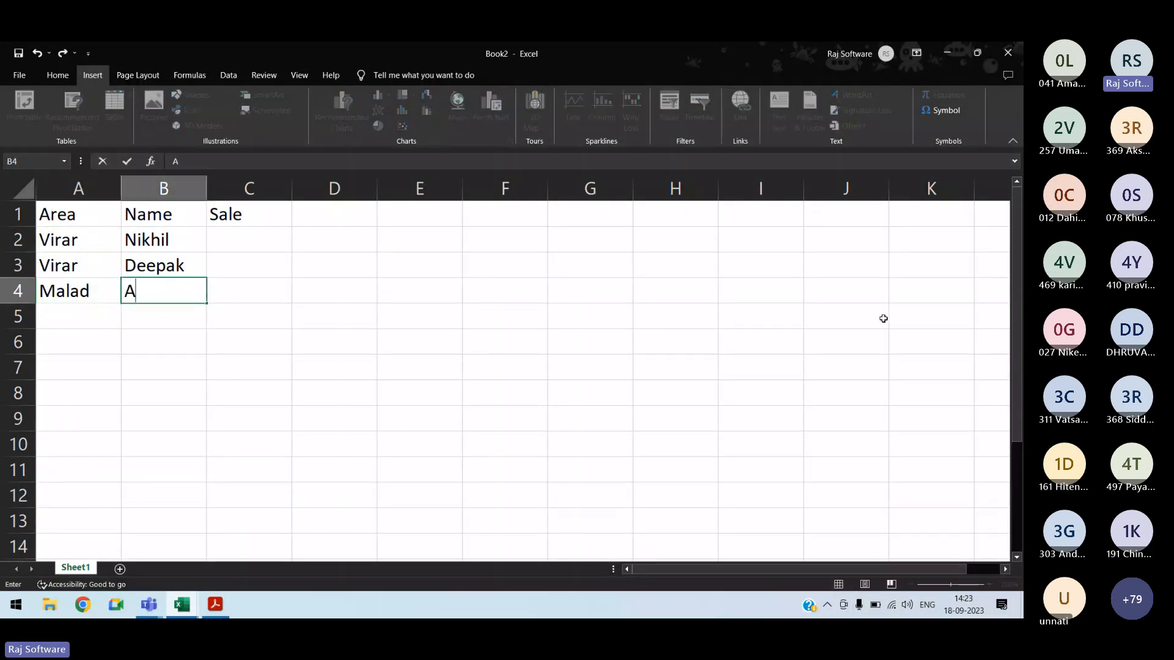
text(drash)
key(BackSpace)
key(BackSpace)
key(BackSpace)
key(BackSpace)
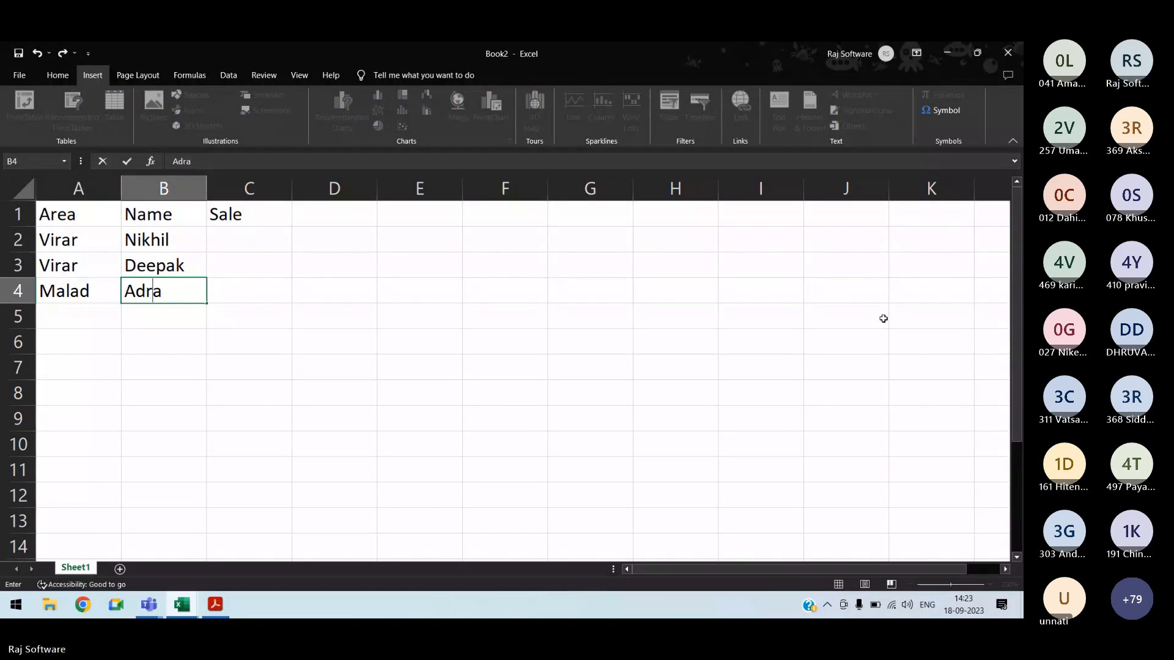
text(arsh)
key(Return)
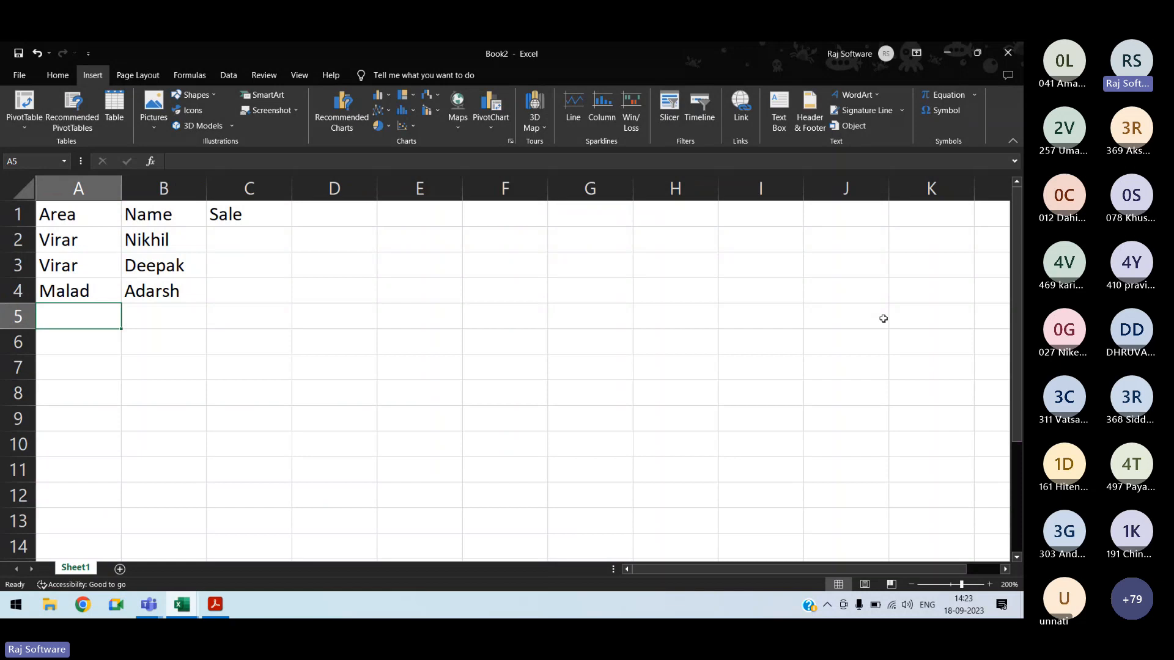
Step: Add two more Malad entries in rows 5 and 6, each with a salesperson's name
text(Malad)
key(Tab)
text(Vishal)
key(Return)
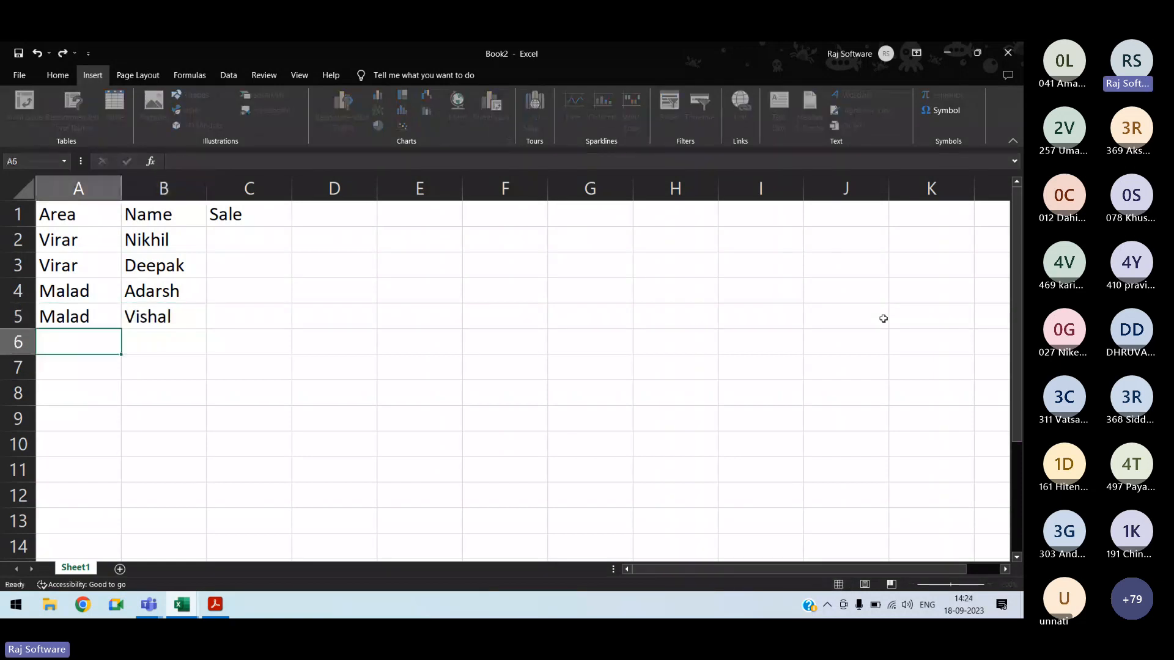
text(Malad)
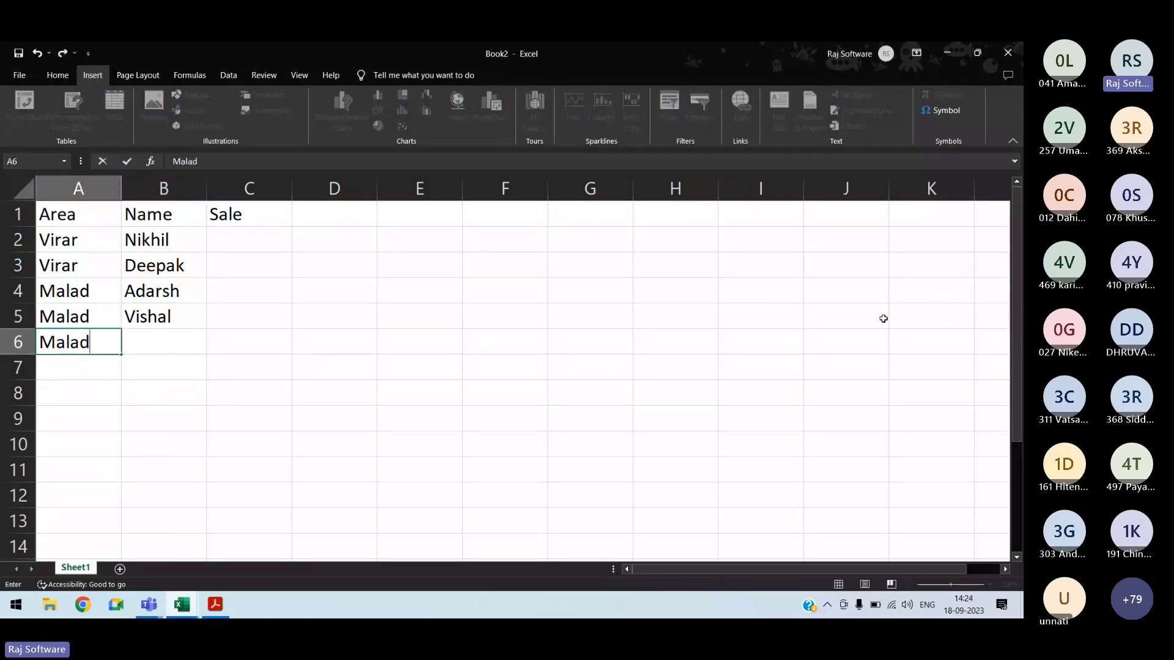
key(Tab)
text(Pravin)
key(Tab)
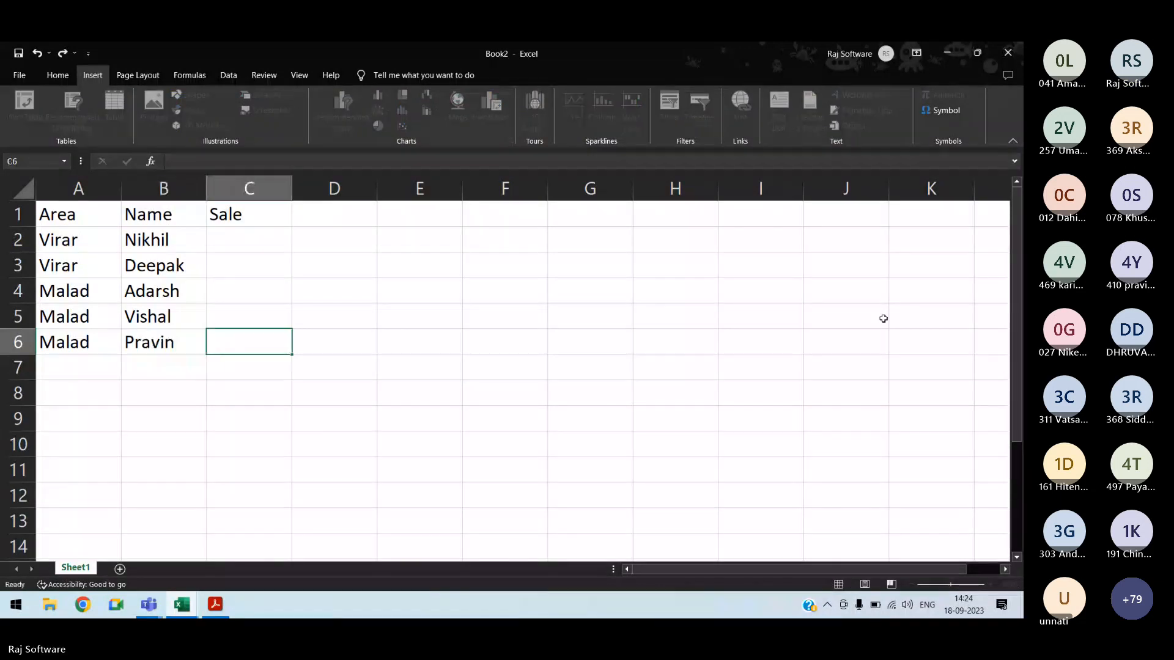
Step: Enter the sale amounts 8520, 6500, 7410, 9630 and 8250 in cells C2 to C6
key(Right)
key(Up)
key(Up)
key(Up)
key(Up)
key(Left)
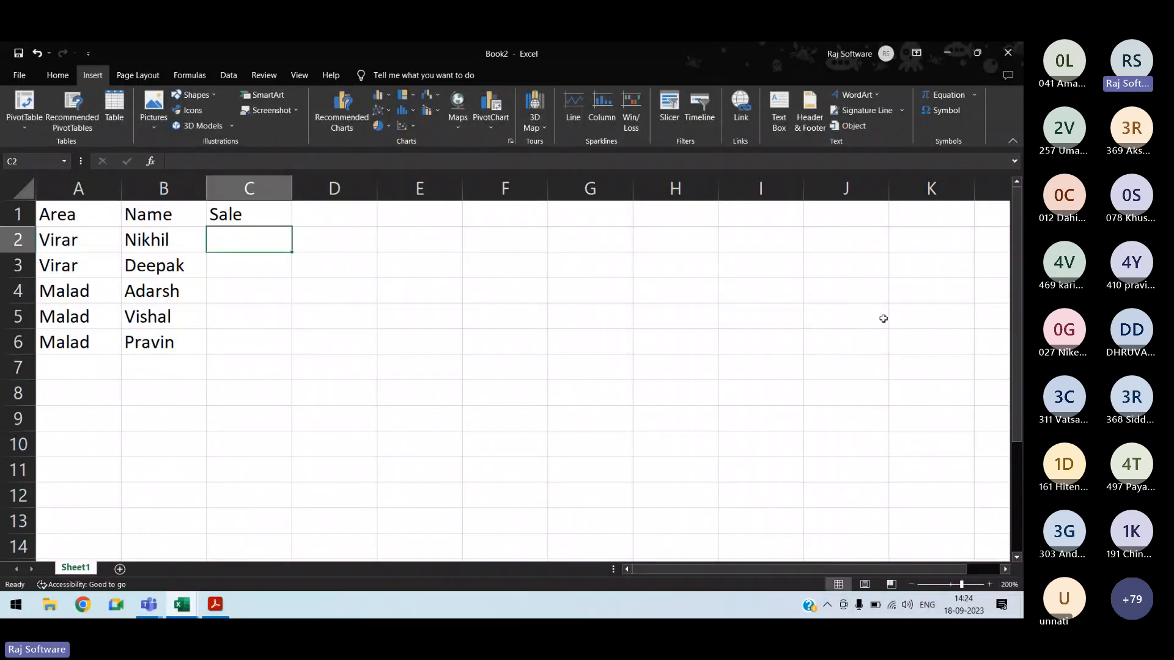
text(8520)
key(Return)
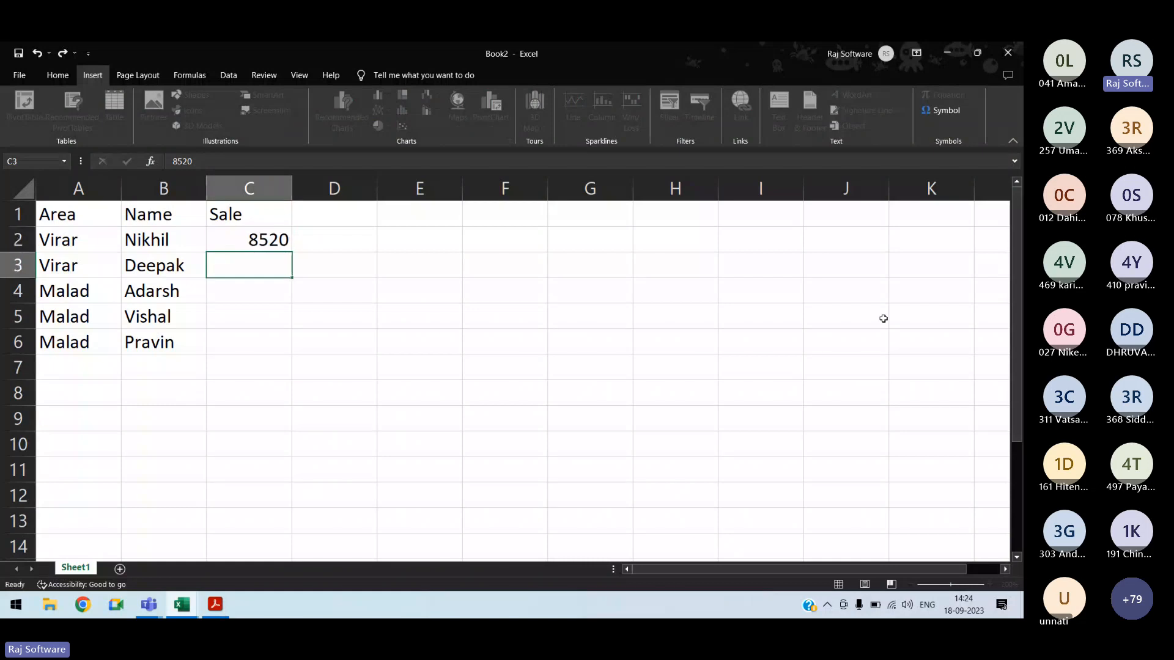
text(6500)
key(Return)
text(7410)
key(Return)
text(9630)
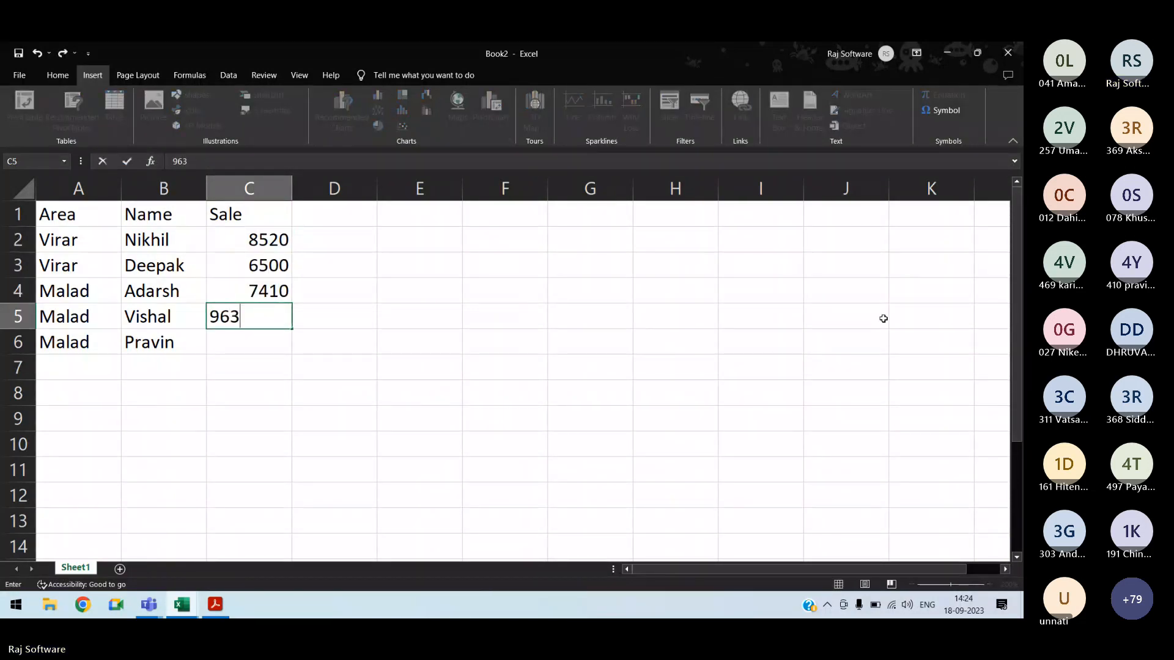
key(Return)
text(8250)
key(Return)
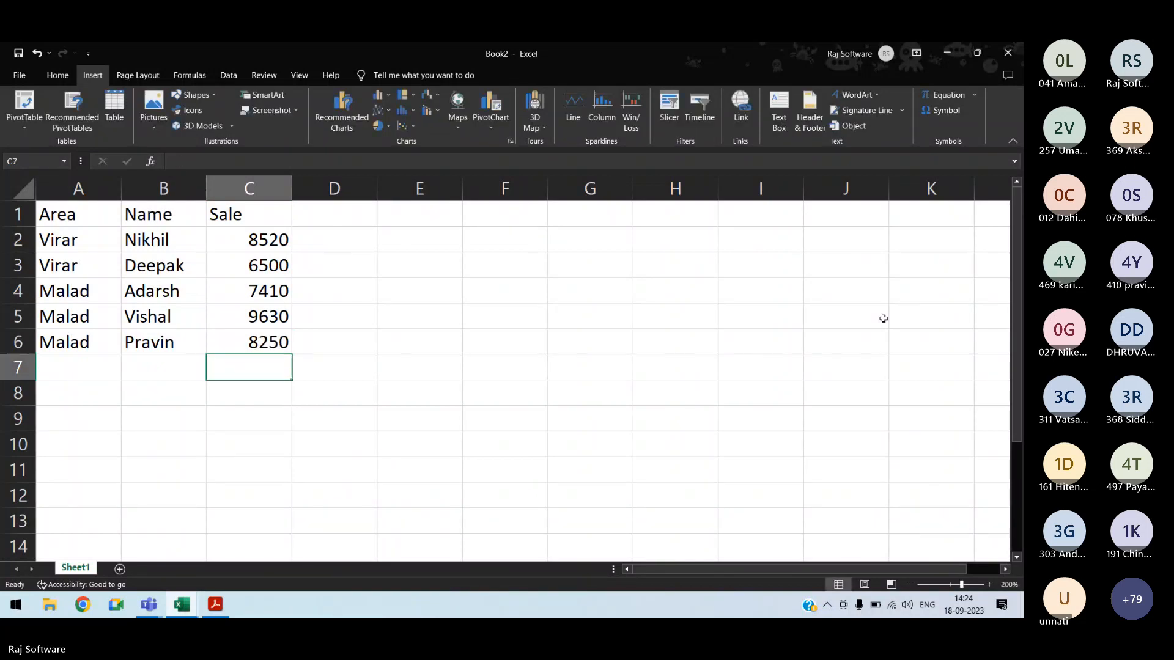
Step: Select the whole sales table including its headers and set up a custom sort by Area
key(Up)
key(shift+Up)
key(shift+Up)
key(shift+Up)
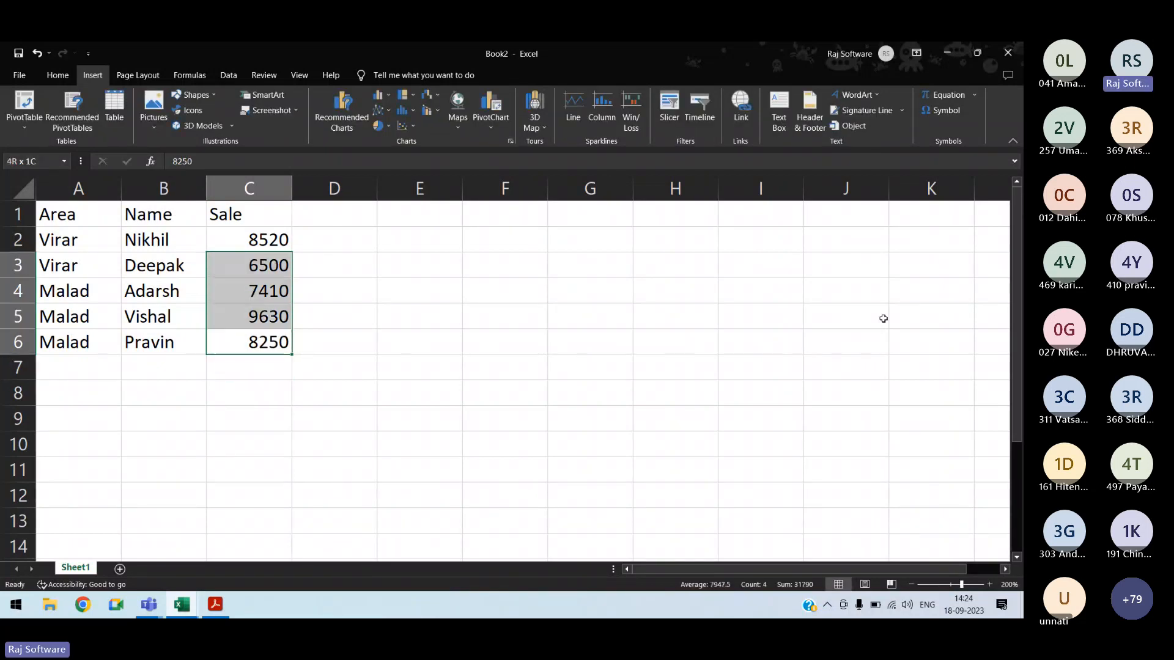
key(ctrl+a)
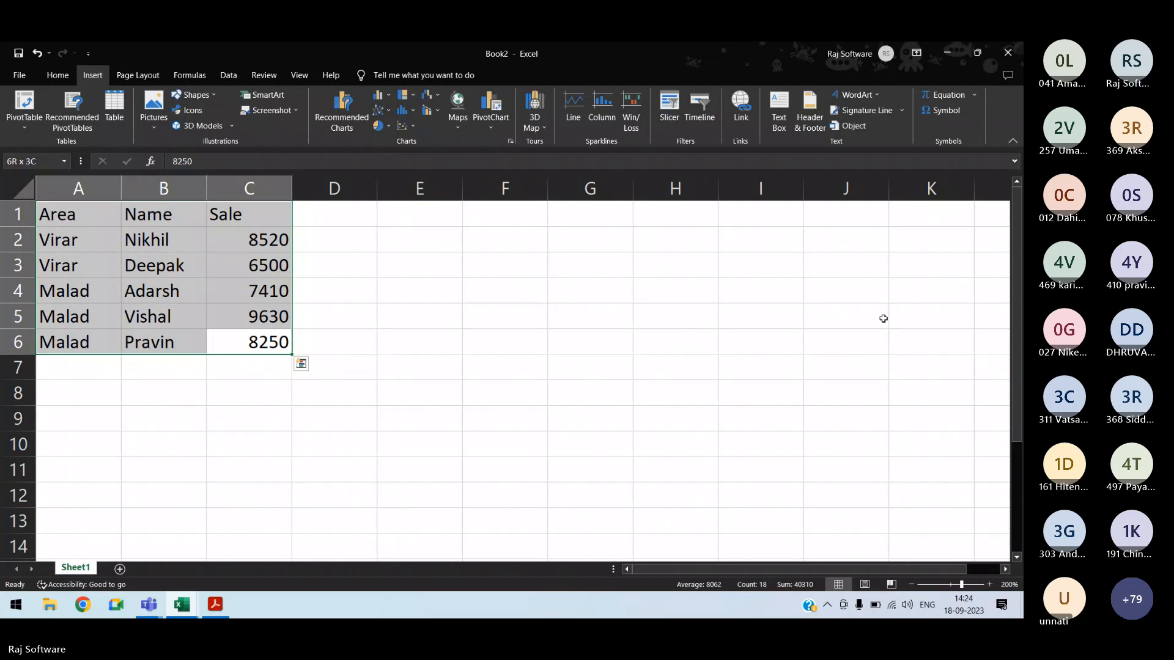
click(236, 71)
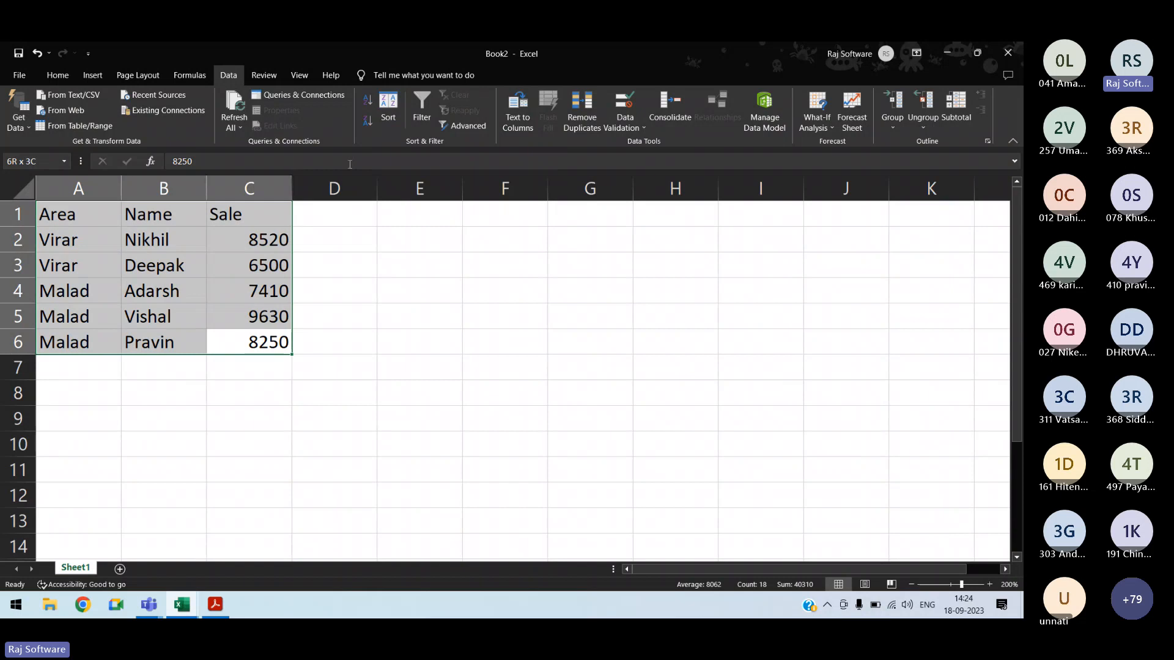
click(390, 116)
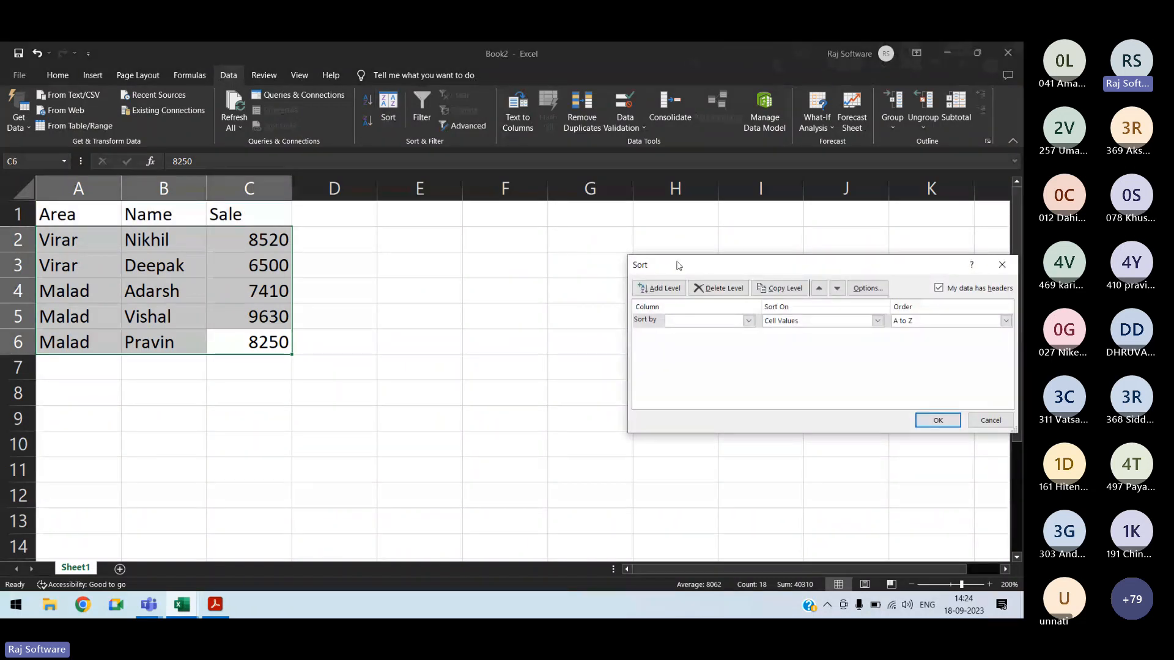
drag(678, 265, 432, 238)
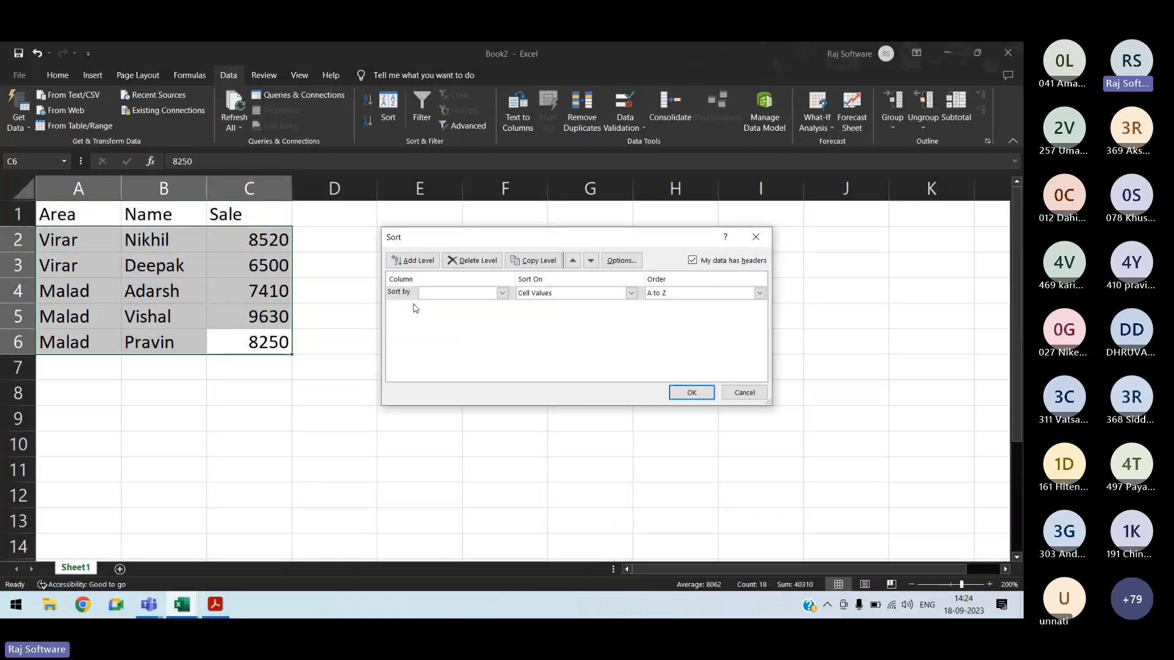
click(501, 294)
click(452, 303)
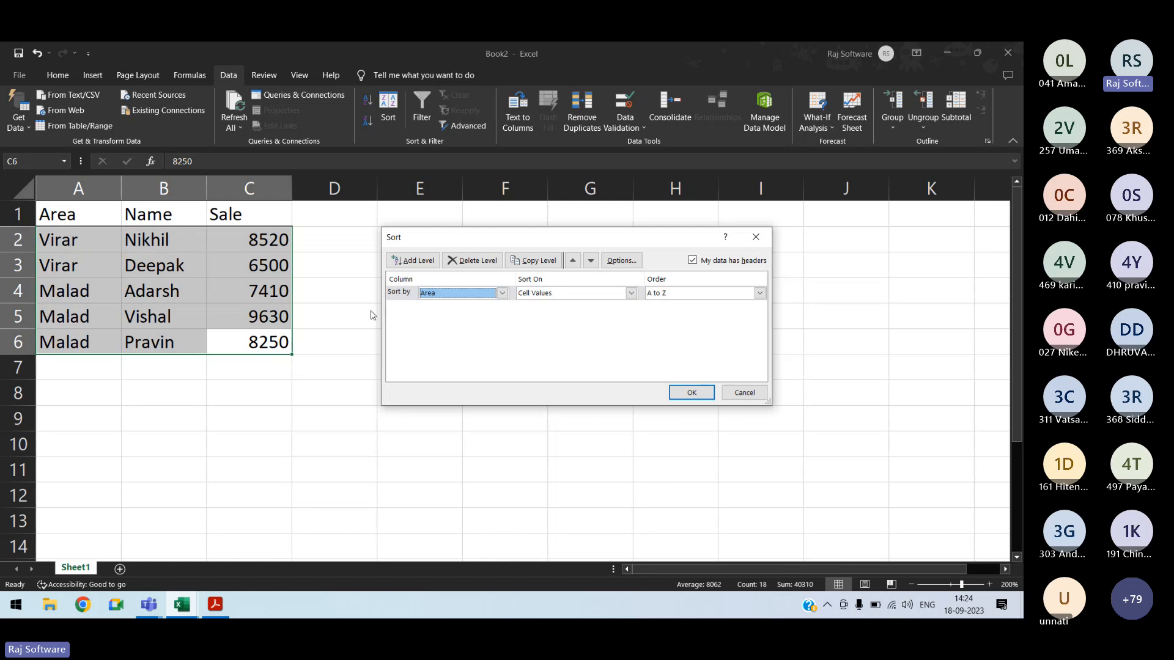
Step: Add a second sort level by Name, ordered A to Z, and apply the sort to the table
click(414, 260)
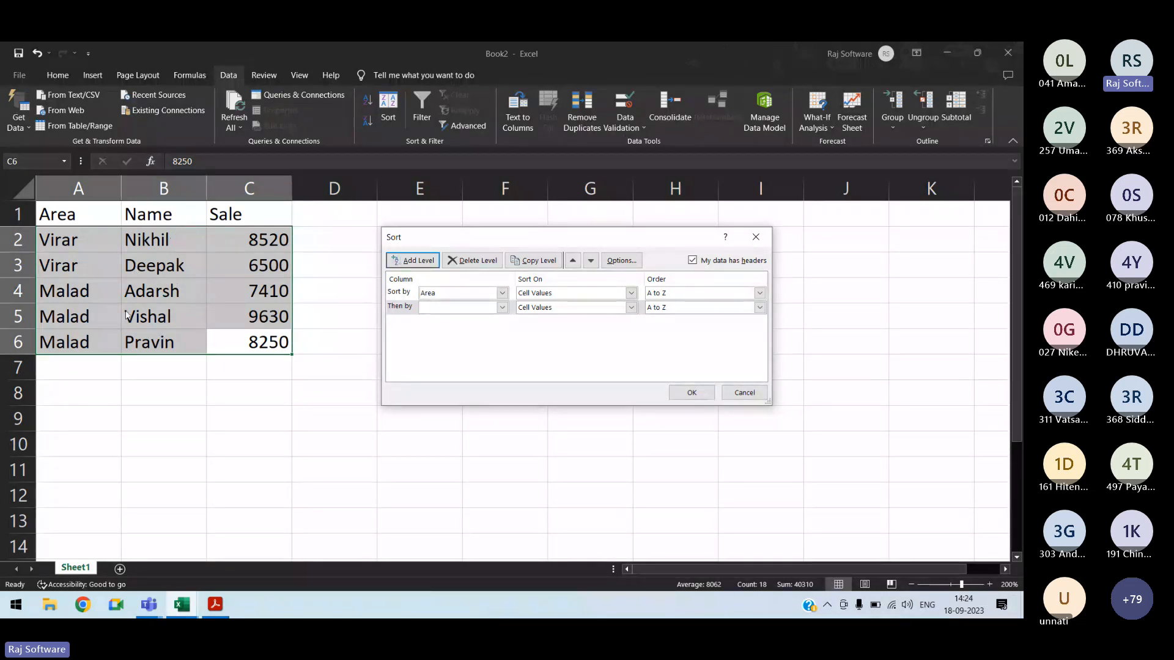
click(461, 305)
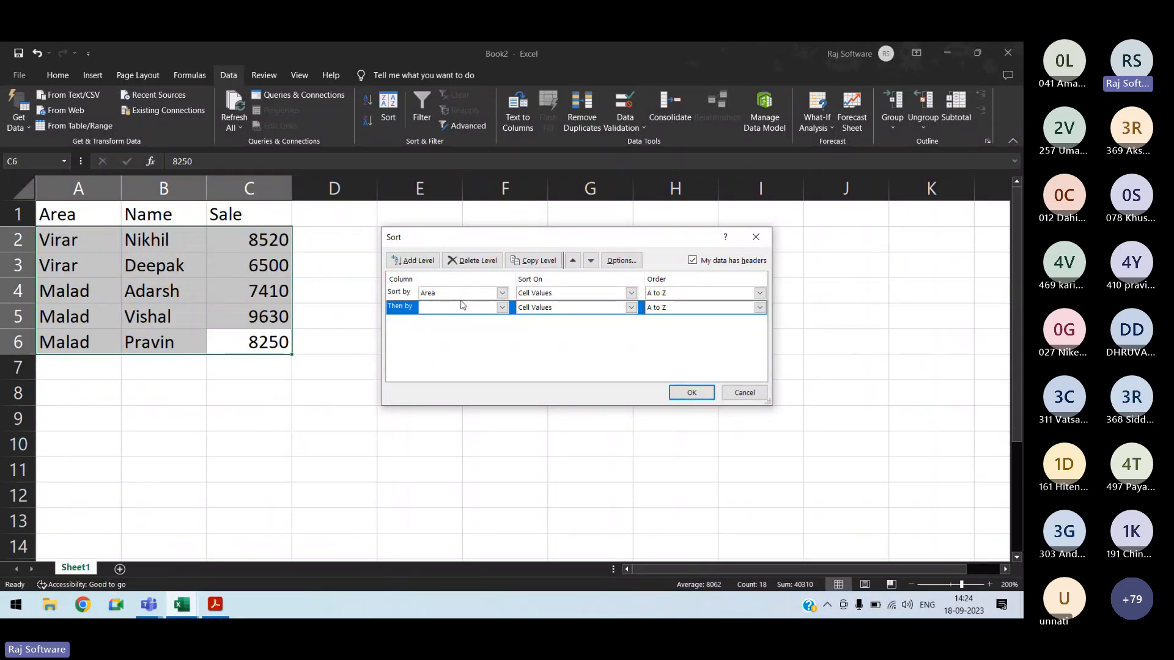
click(459, 307)
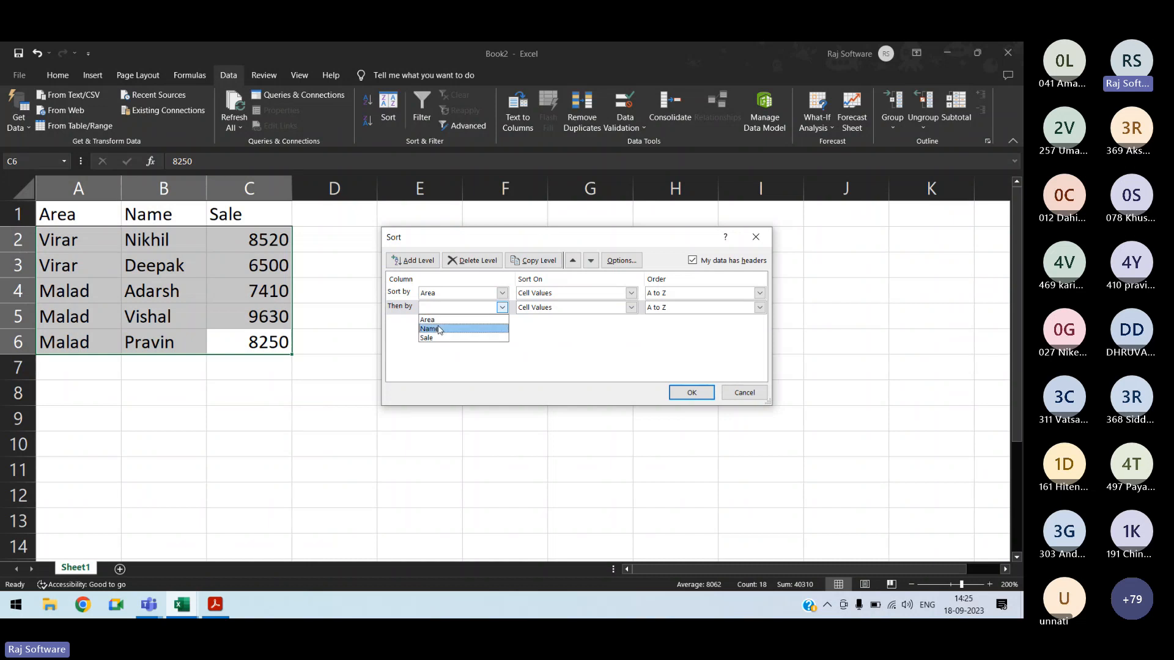
click(439, 329)
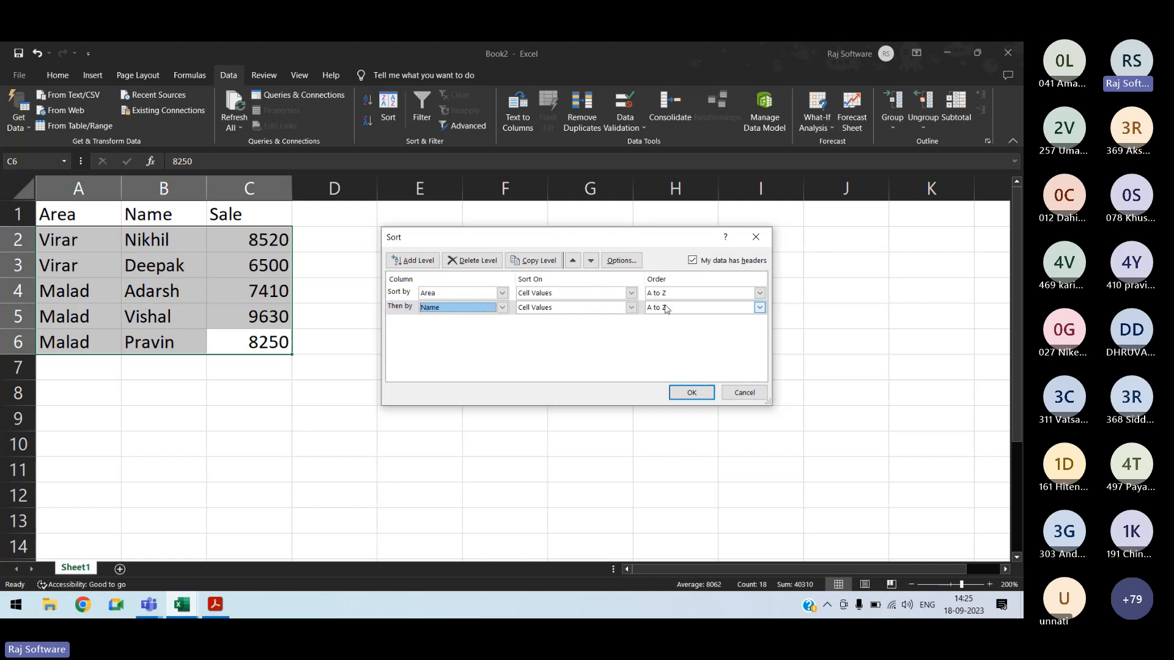
click(692, 393)
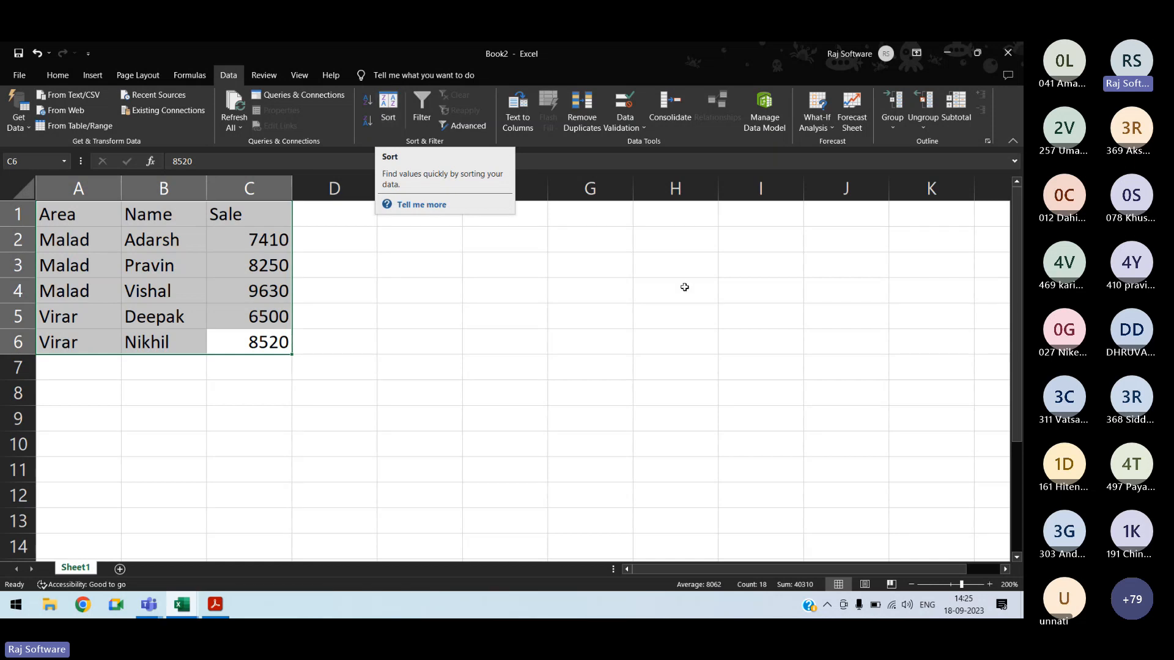
click(995, 420)
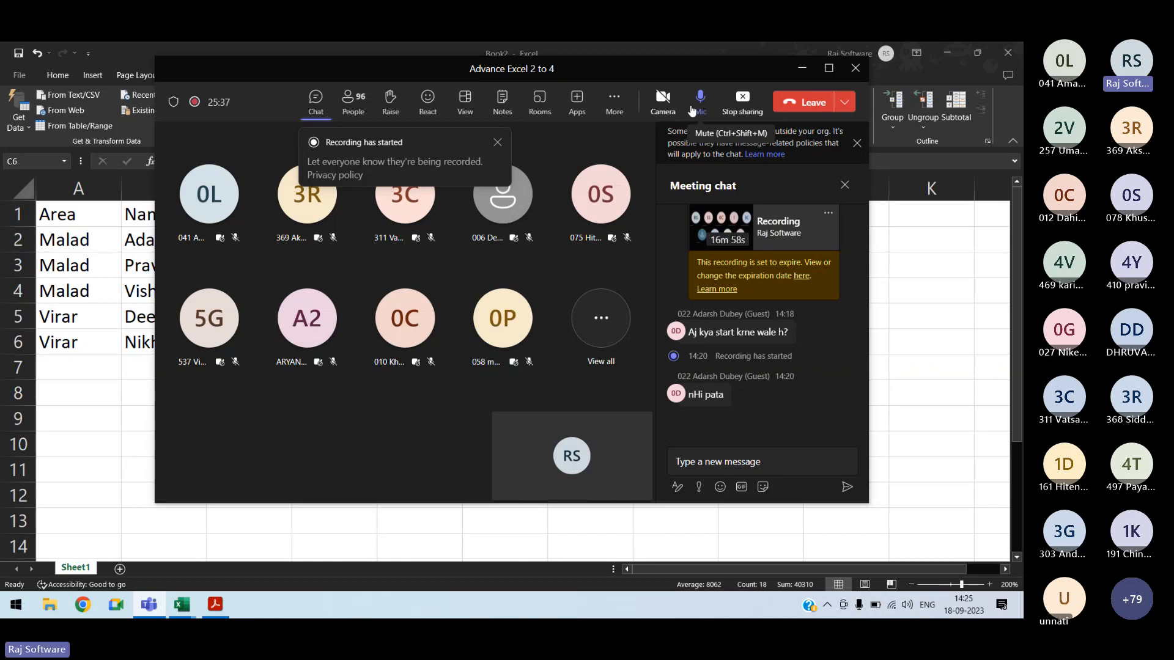
key(alt+Tab)
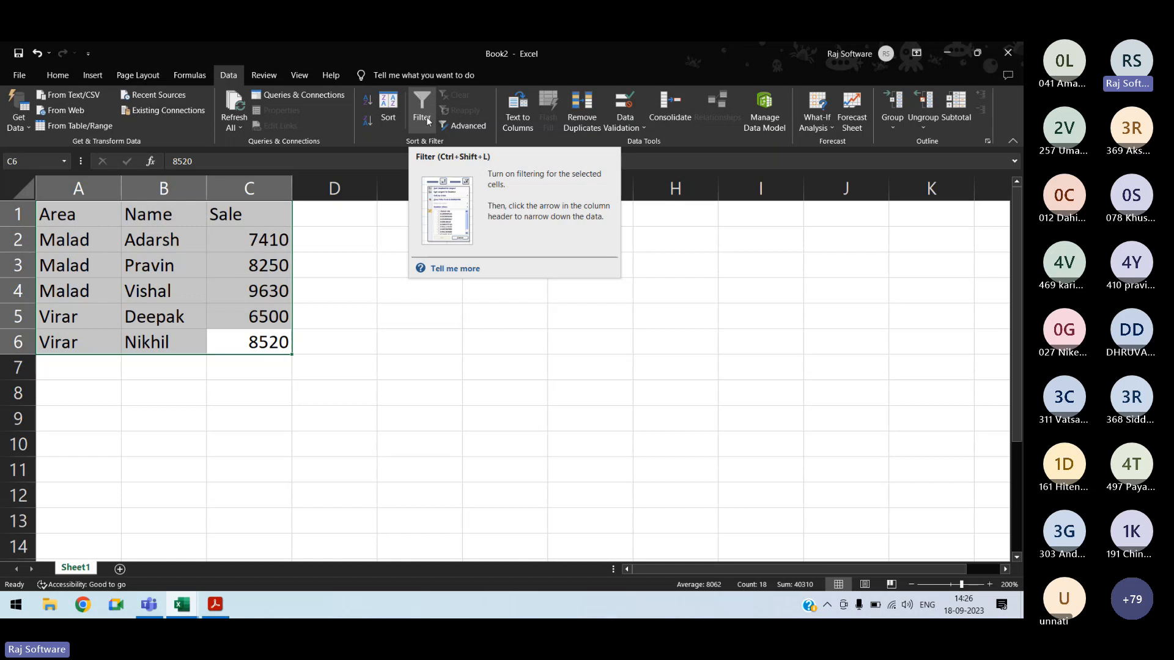
key(alt+Tab)
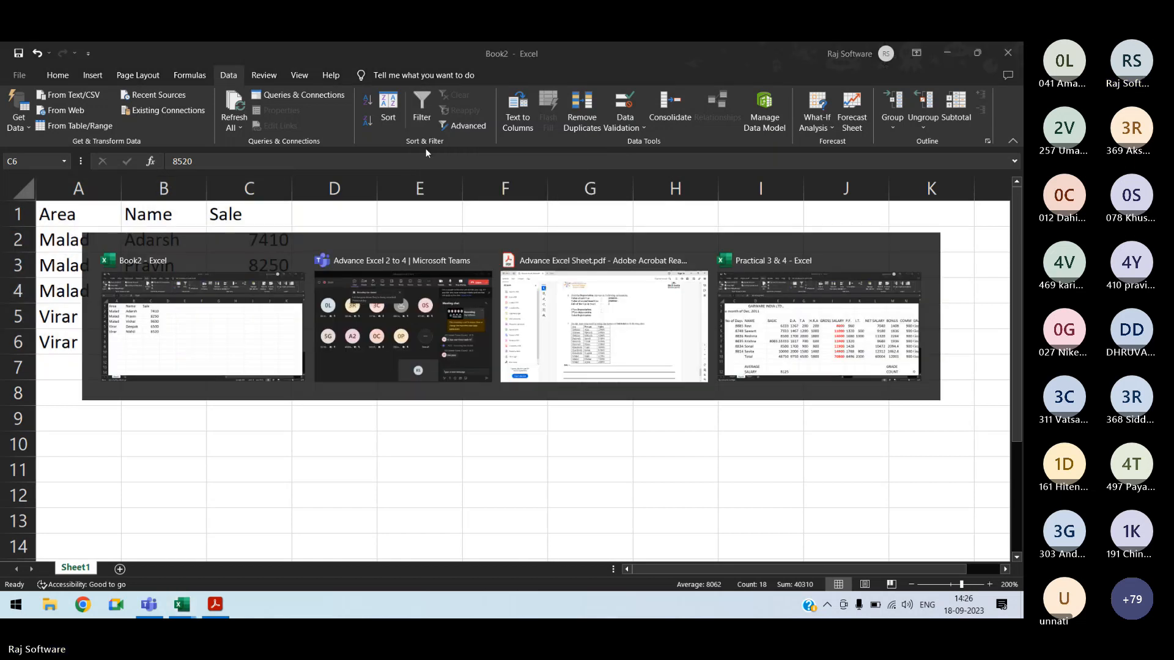